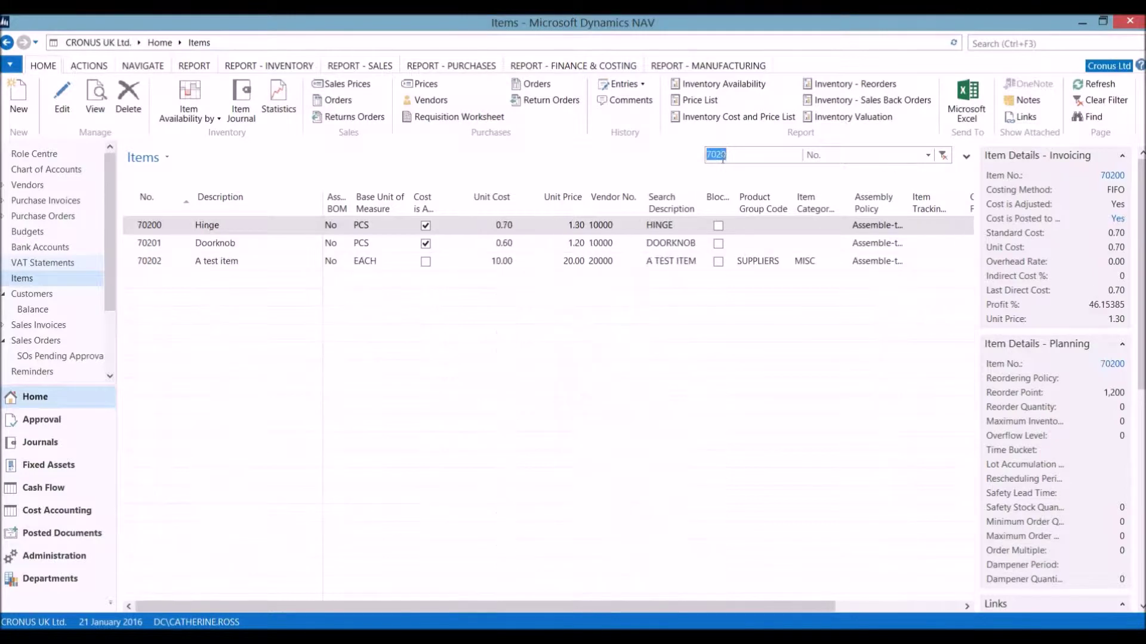
# Open the card of item 70202 and review the item ledger entries behind its inventory quantity
pyautogui.click(208, 262)
pyautogui.click(94, 100)
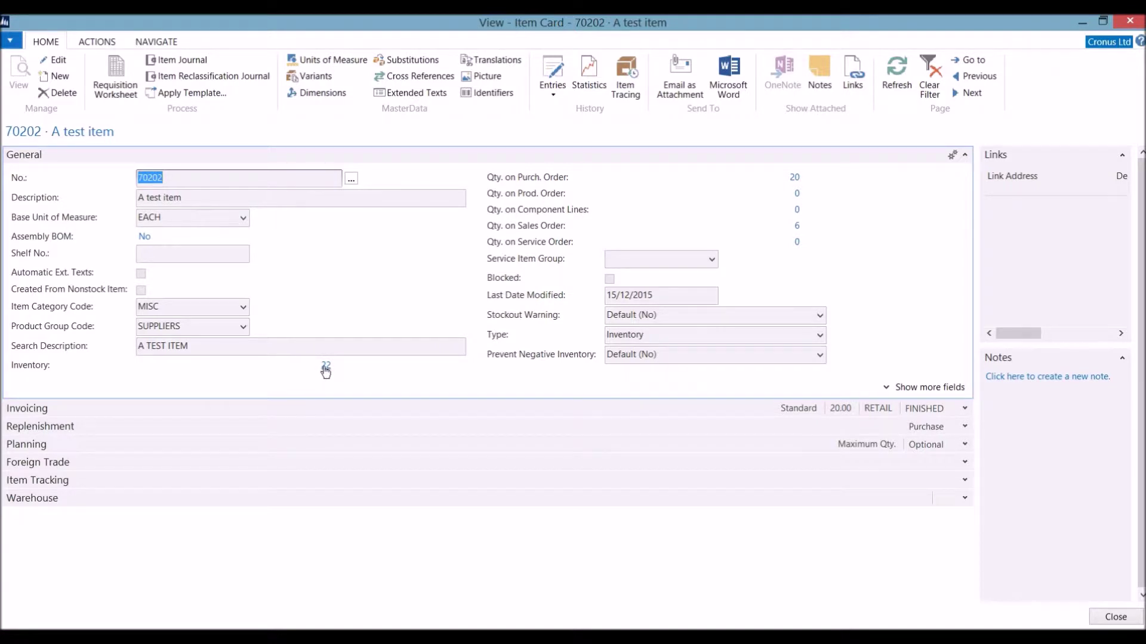
pyautogui.click(325, 367)
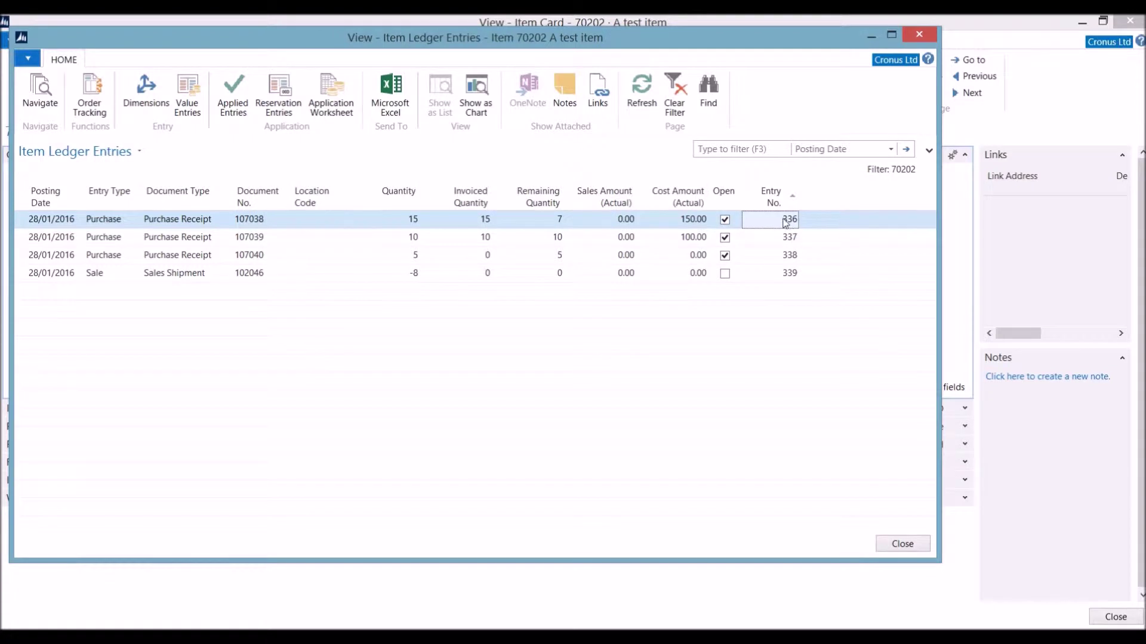
pyautogui.click(277, 268)
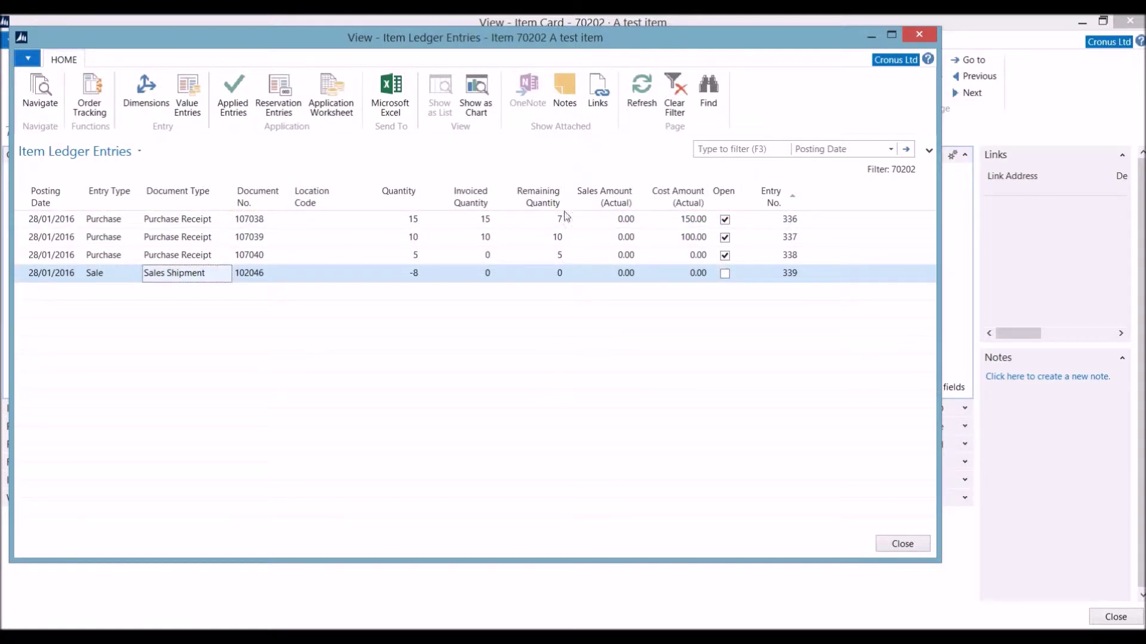
pyautogui.press('Escape')
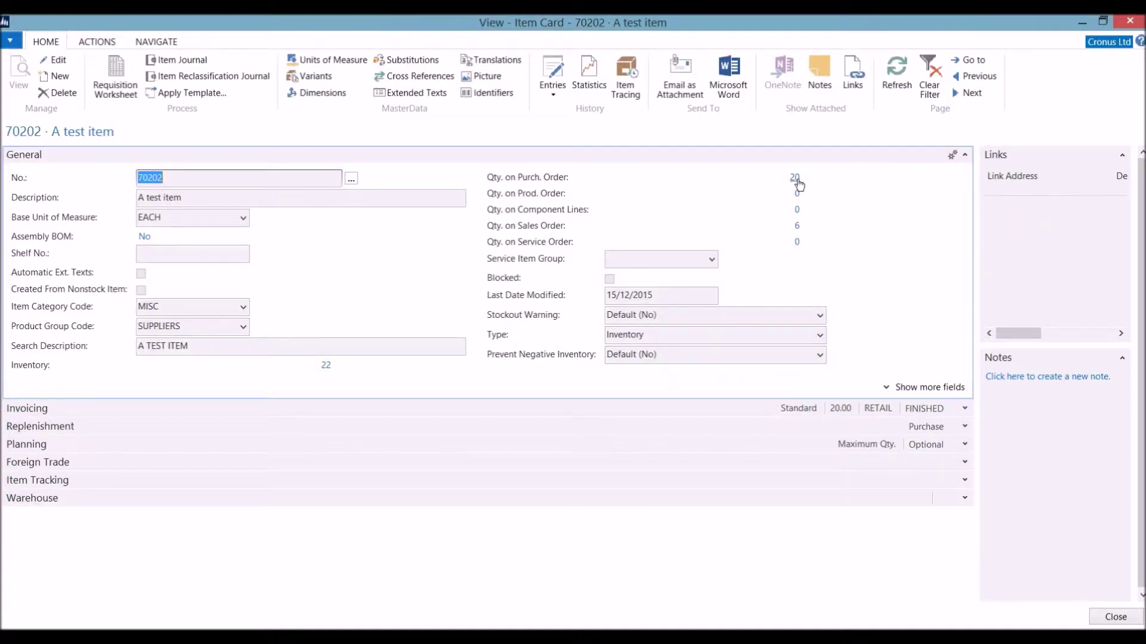
# Check the item's quantity on purchase orders and trace the 5-unit receipt entry to its posted purchase receipt and order number
pyautogui.click(794, 179)
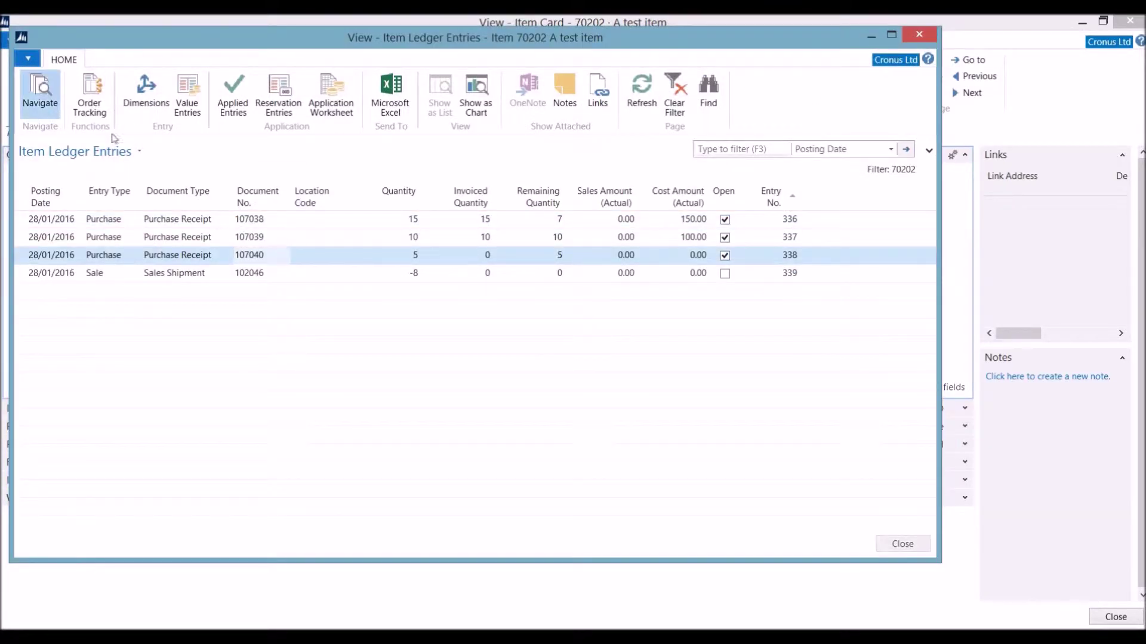
pyautogui.click(40, 89)
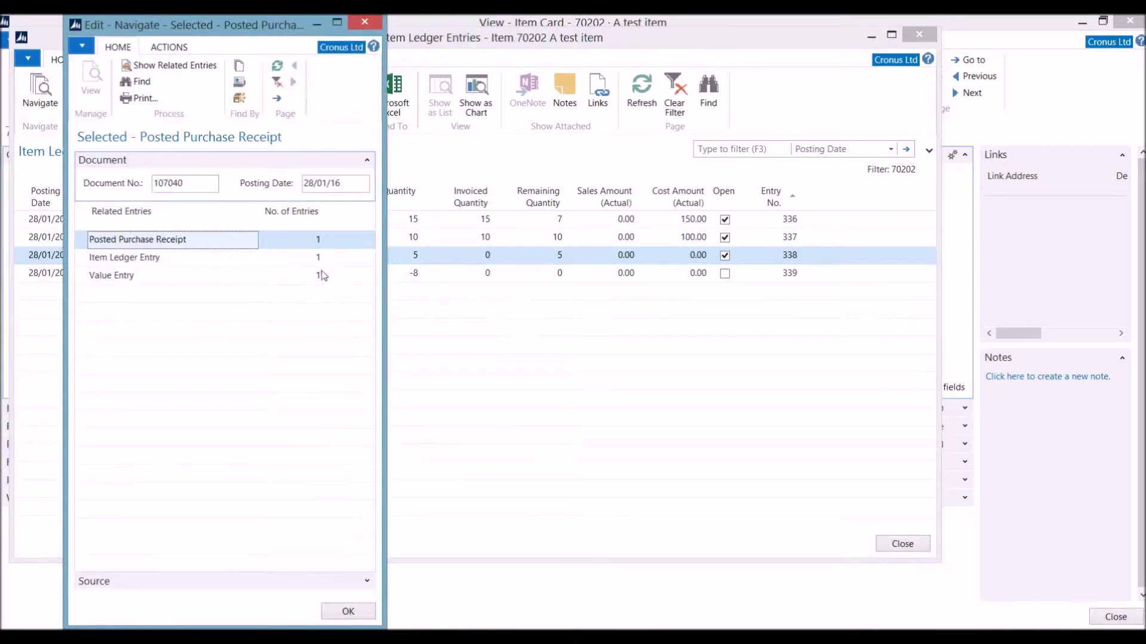
pyautogui.click(165, 66)
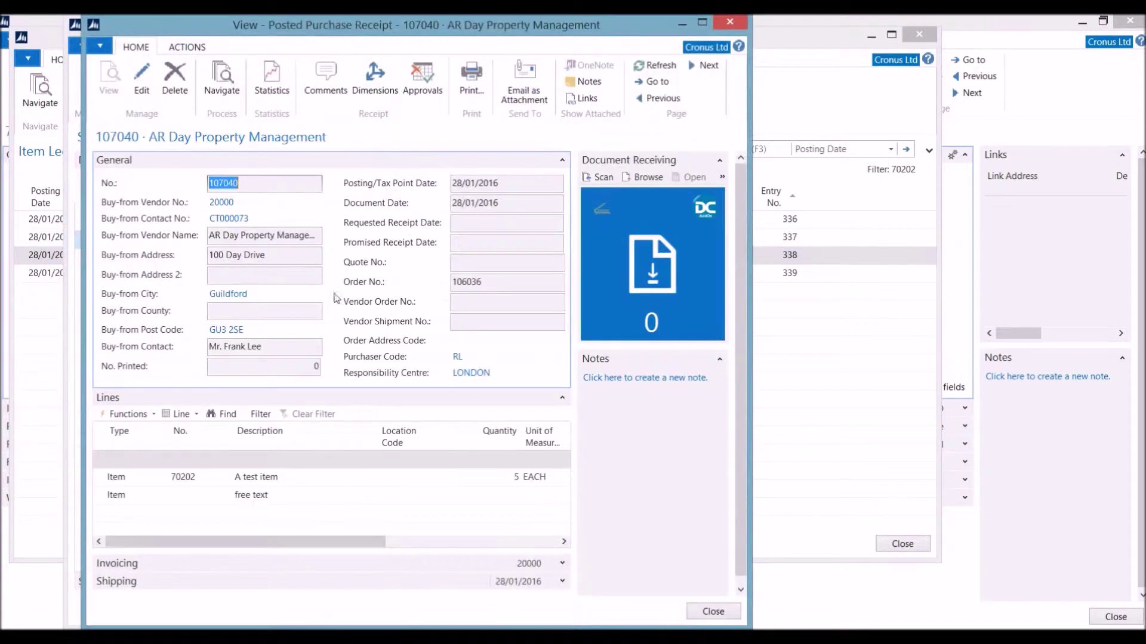
pyautogui.click(505, 286)
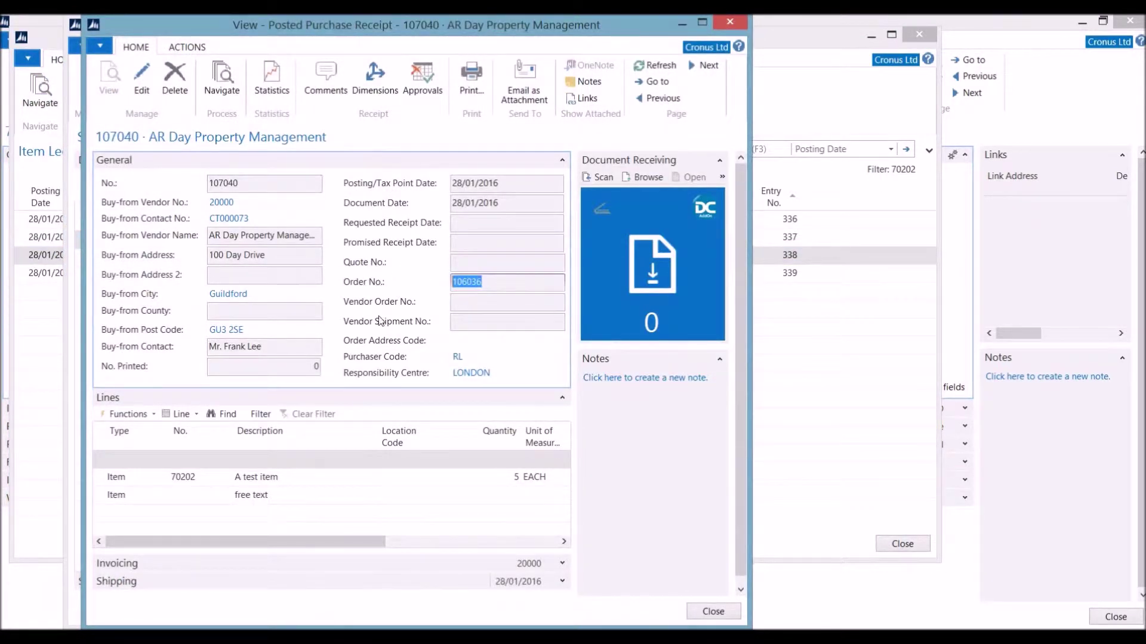
pyautogui.press('Escape')
pyautogui.press('Escape')
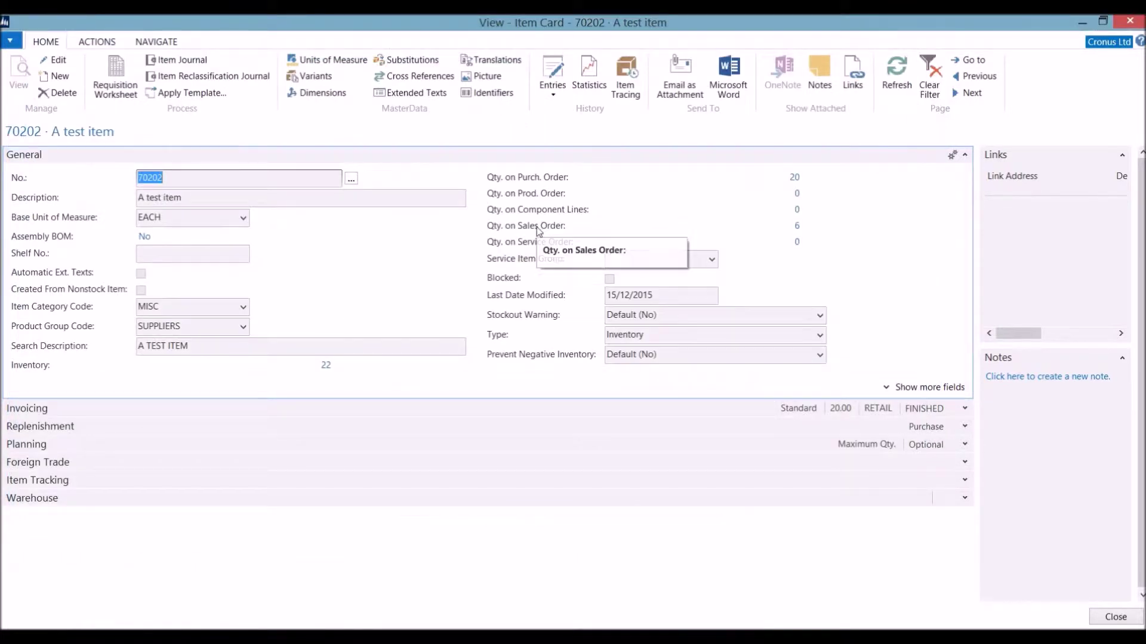
# Review the sales lines behind the item's quantity on sales orders, comparing ordered and outstanding quantities
pyautogui.click(797, 227)
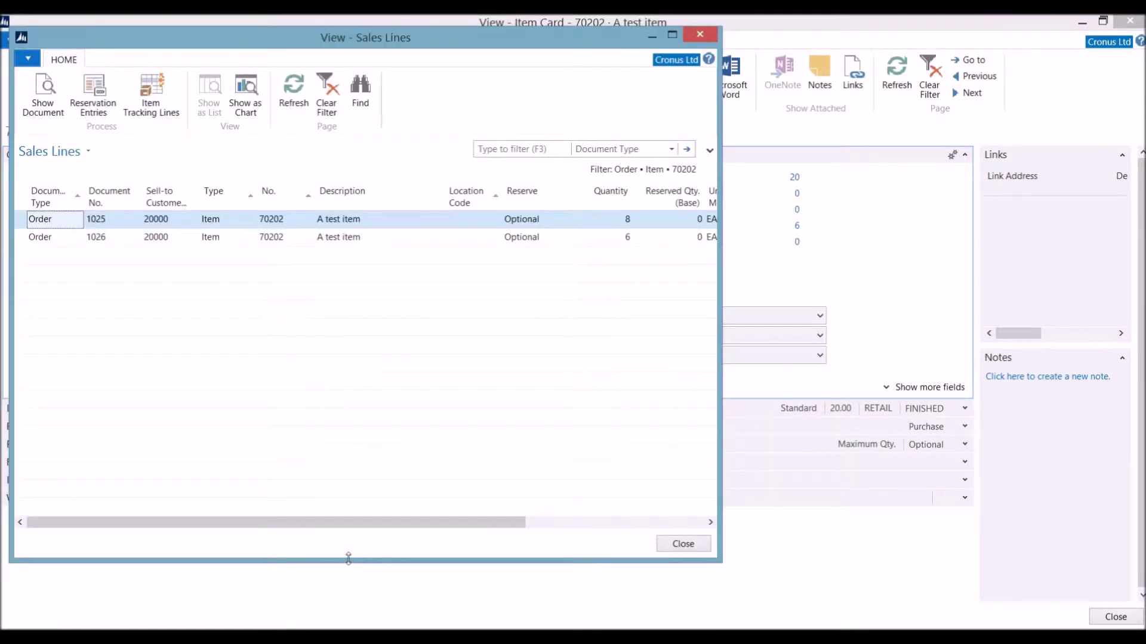
pyautogui.moveTo(375, 521); pyautogui.dragTo(578, 523)
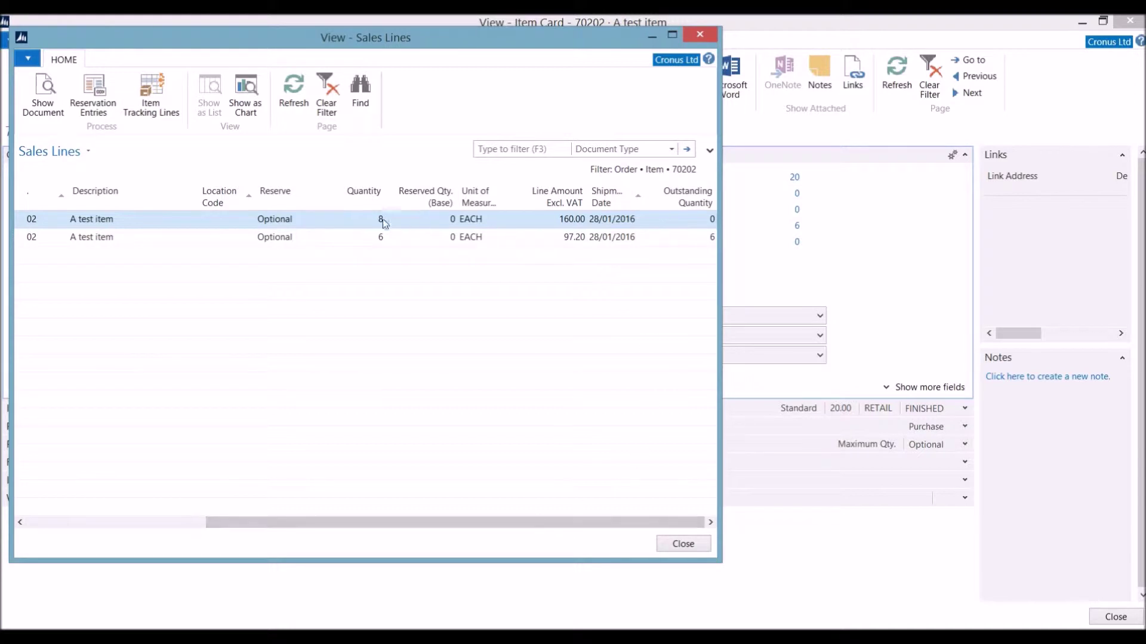
pyautogui.click(420, 237)
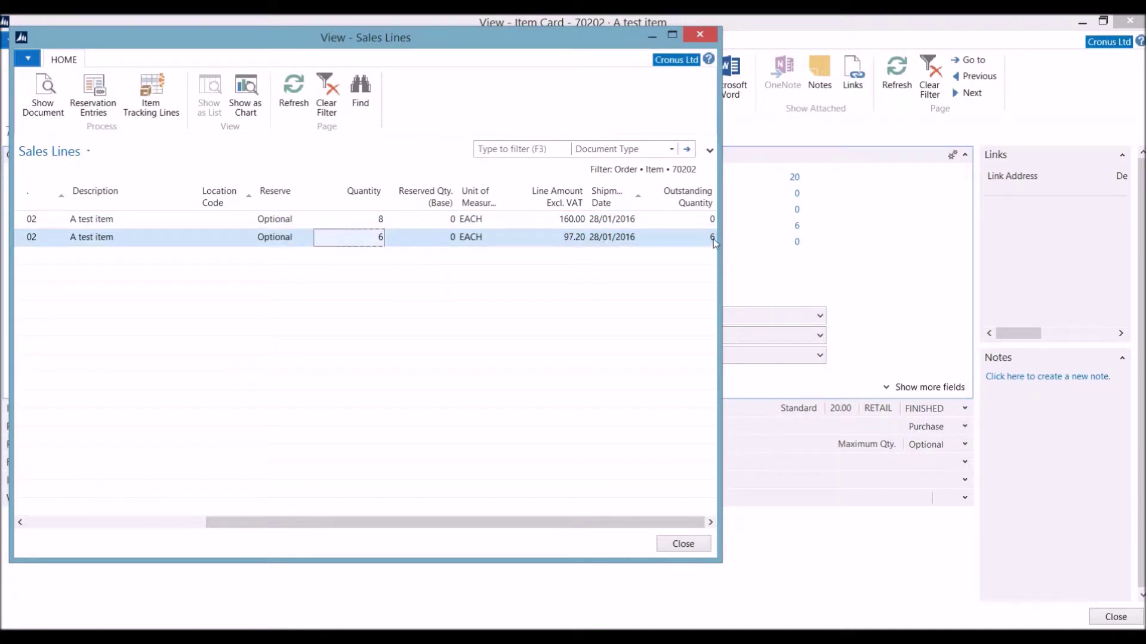
pyautogui.click(683, 543)
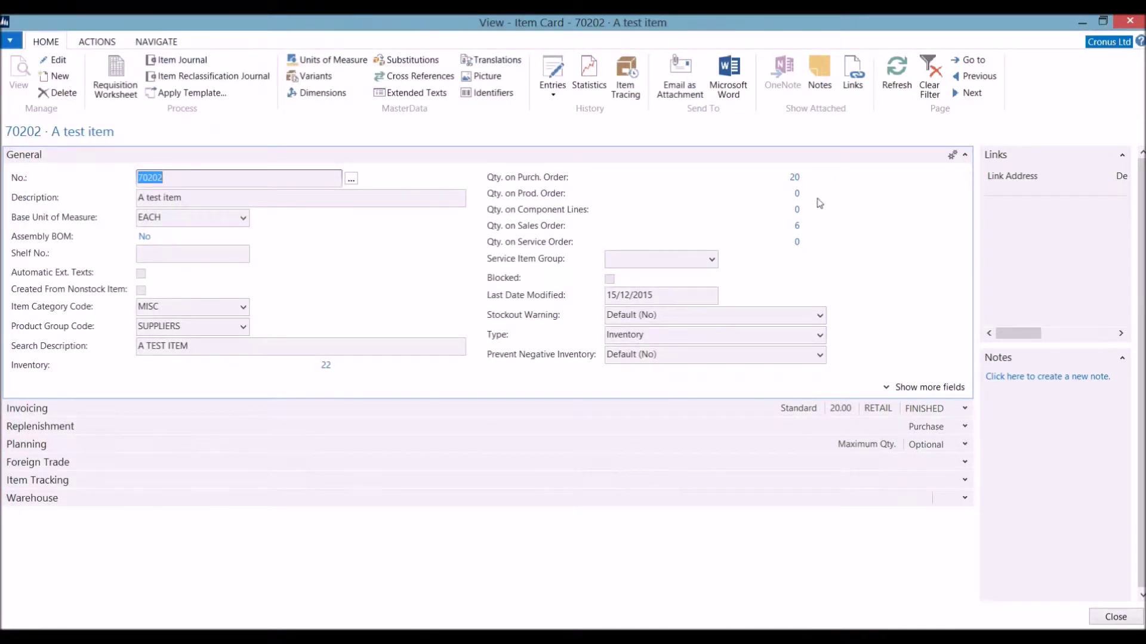
# View the item's ledger entries and the other available entry types, and close the item card
pyautogui.click(553, 78)
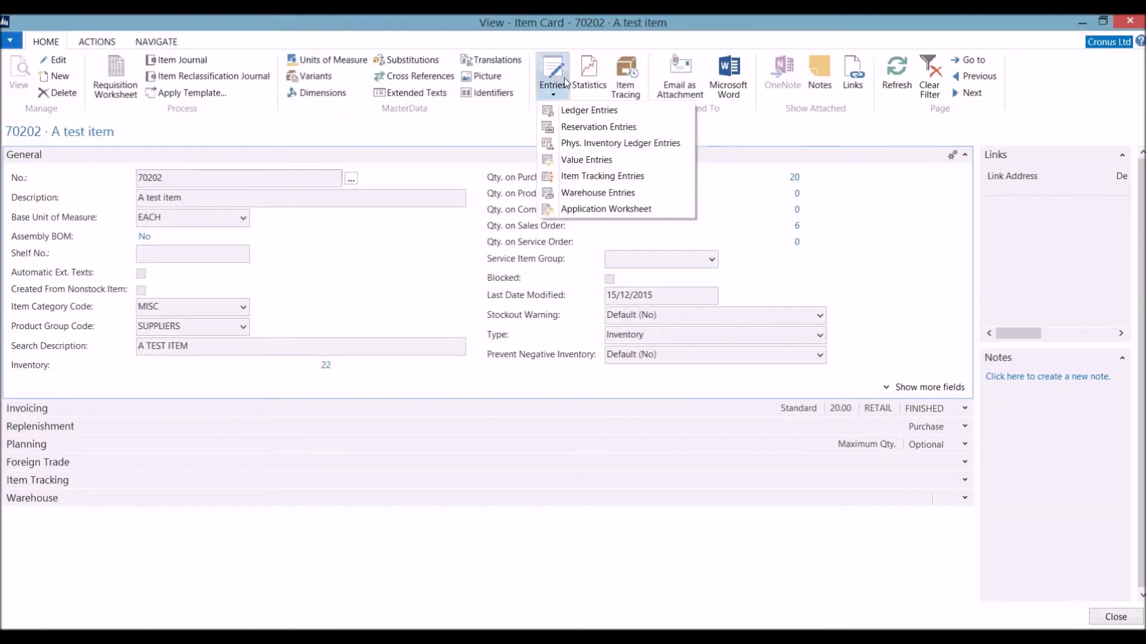
pyautogui.click(573, 113)
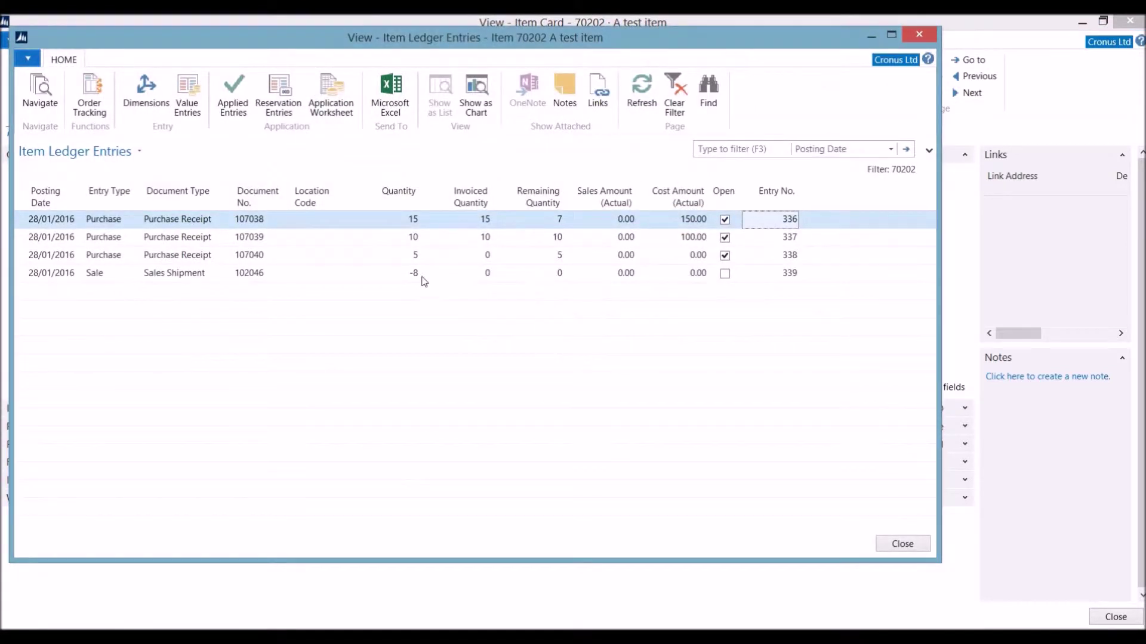
pyautogui.press('Escape')
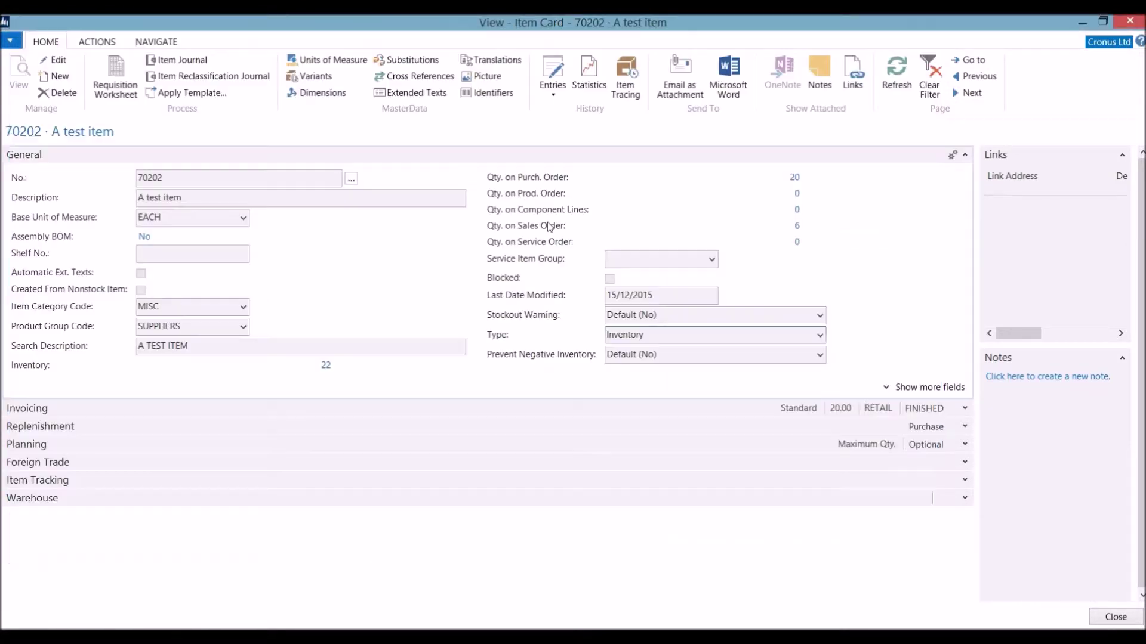
pyautogui.click(553, 77)
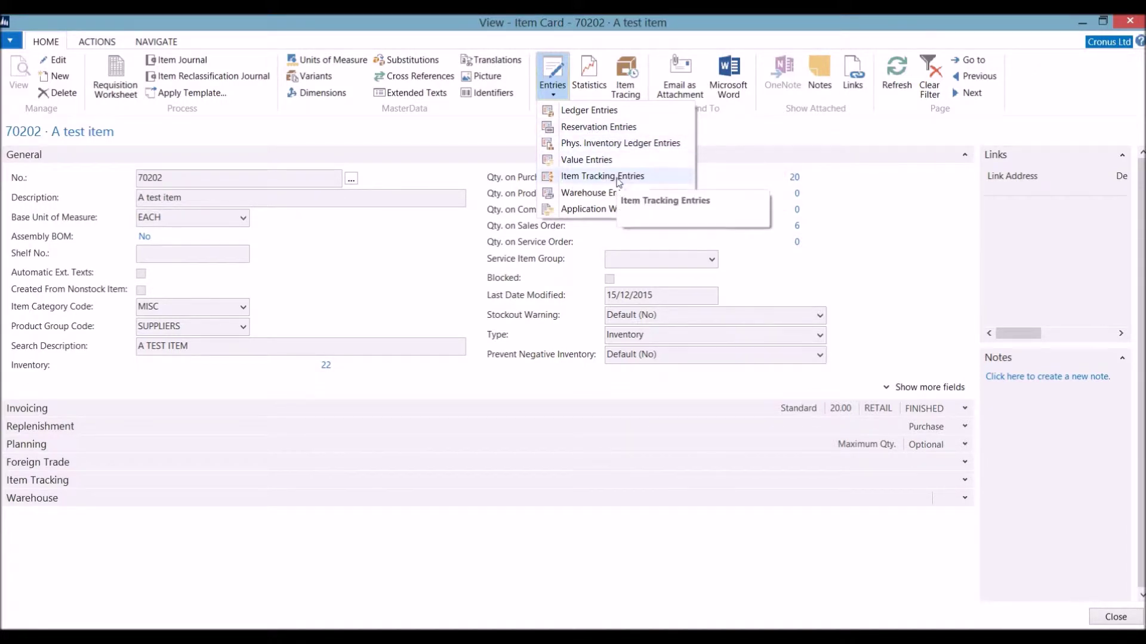
pyautogui.press('Escape')
pyautogui.press('Escape')
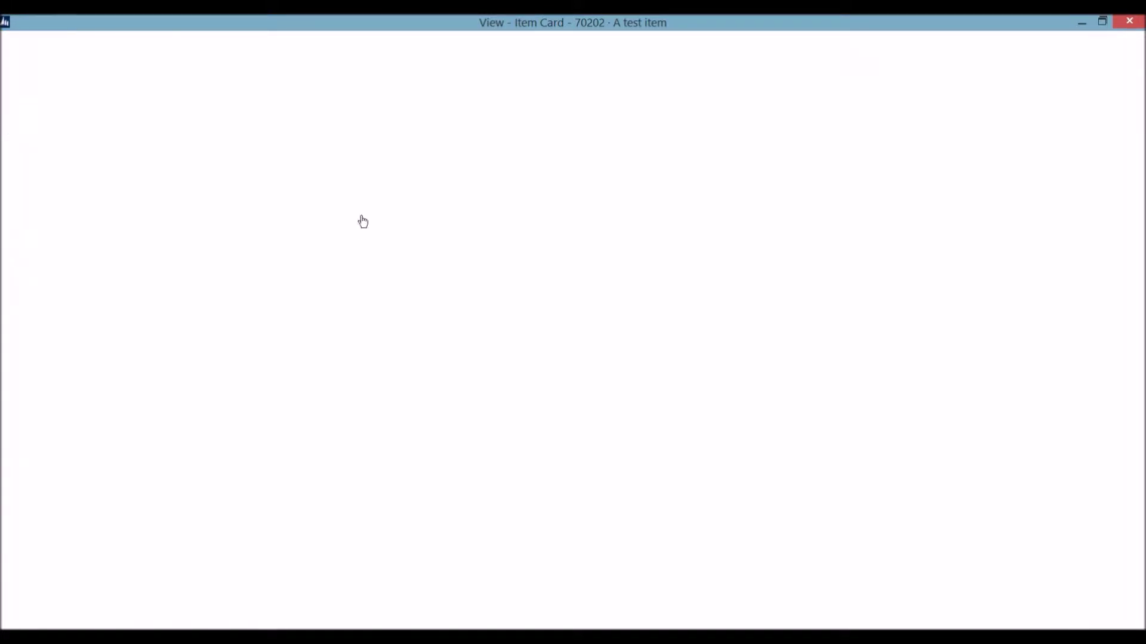
# Open the default item journal from the purchasing department's Inventory & Costing area and widen its window
pyautogui.click(56, 247)
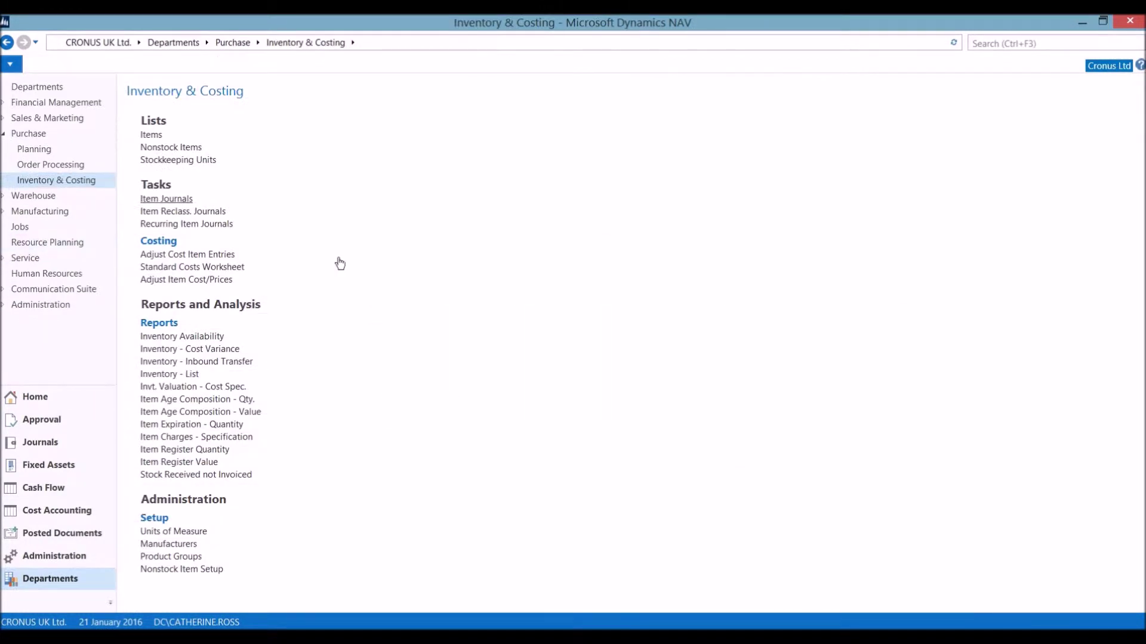
pyautogui.click(164, 197)
pyautogui.moveTo(824, 331); pyautogui.dragTo(1119, 331)
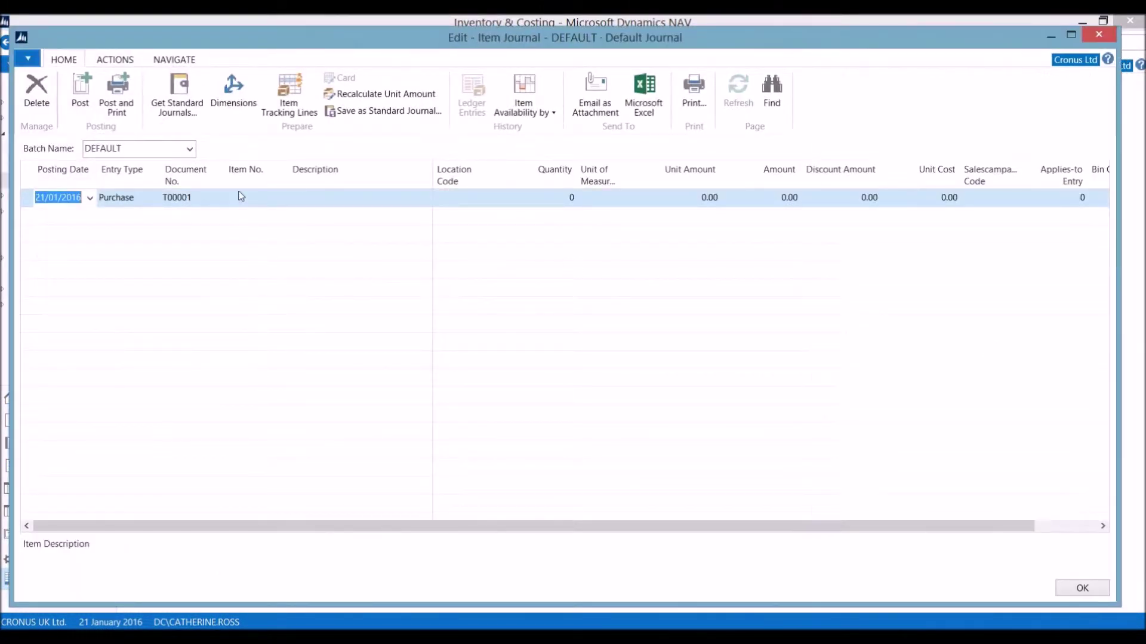
# Enter a positive adjustment journal line for item 70202 with a quantity of 3 and no location
pyautogui.click(143, 205)
pyautogui.click(136, 245)
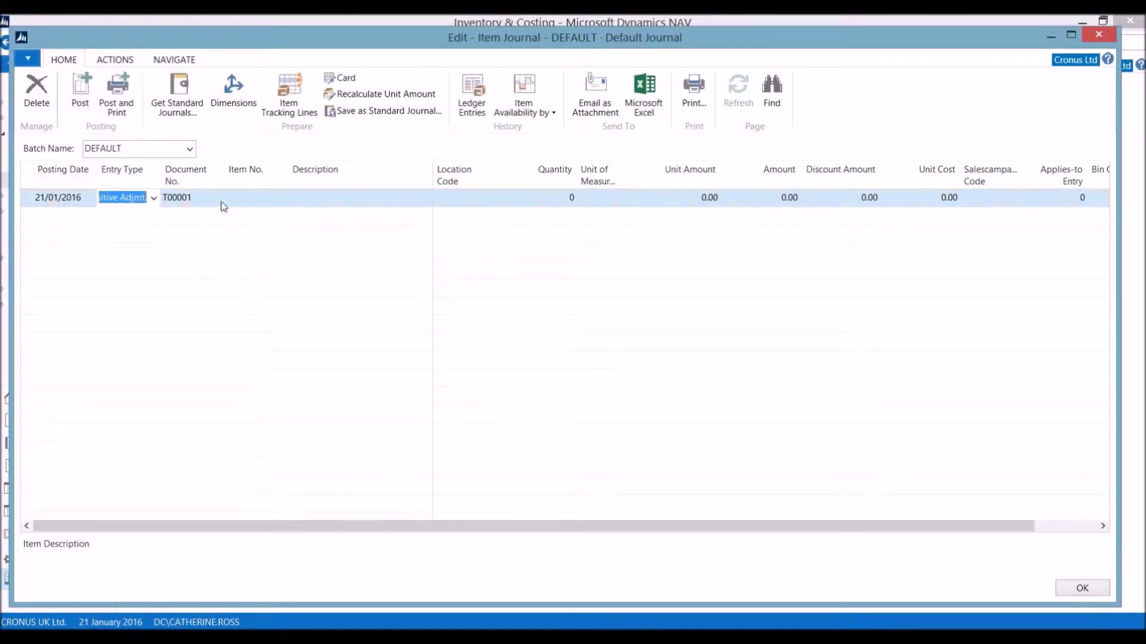
pyautogui.click(226, 204)
pyautogui.write('7020')
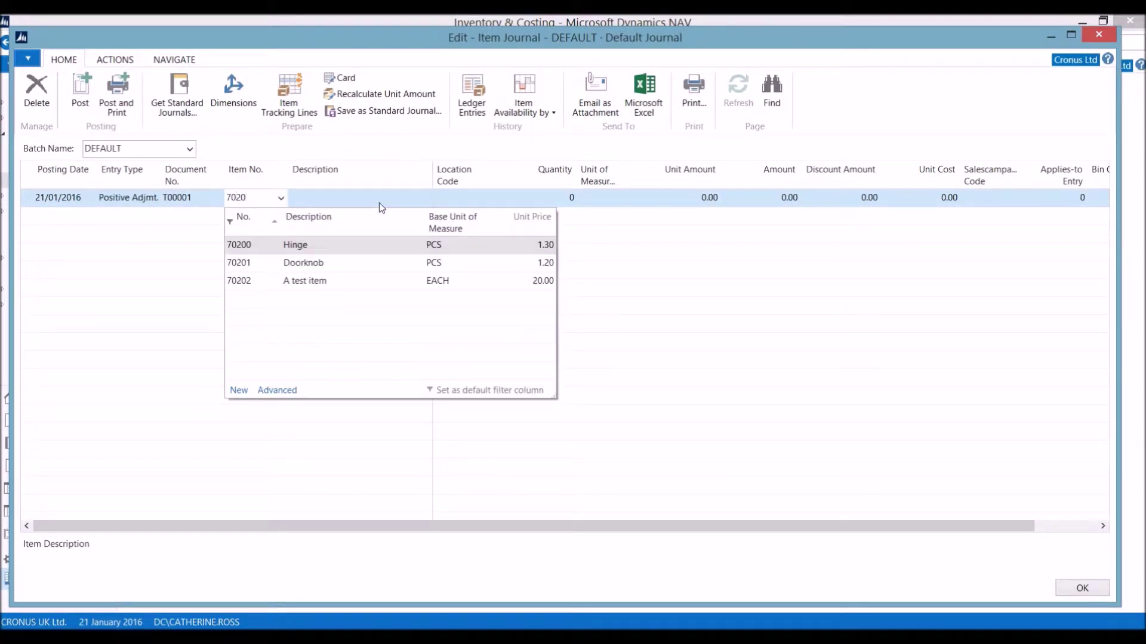
pyautogui.click(313, 280)
pyautogui.click(442, 200)
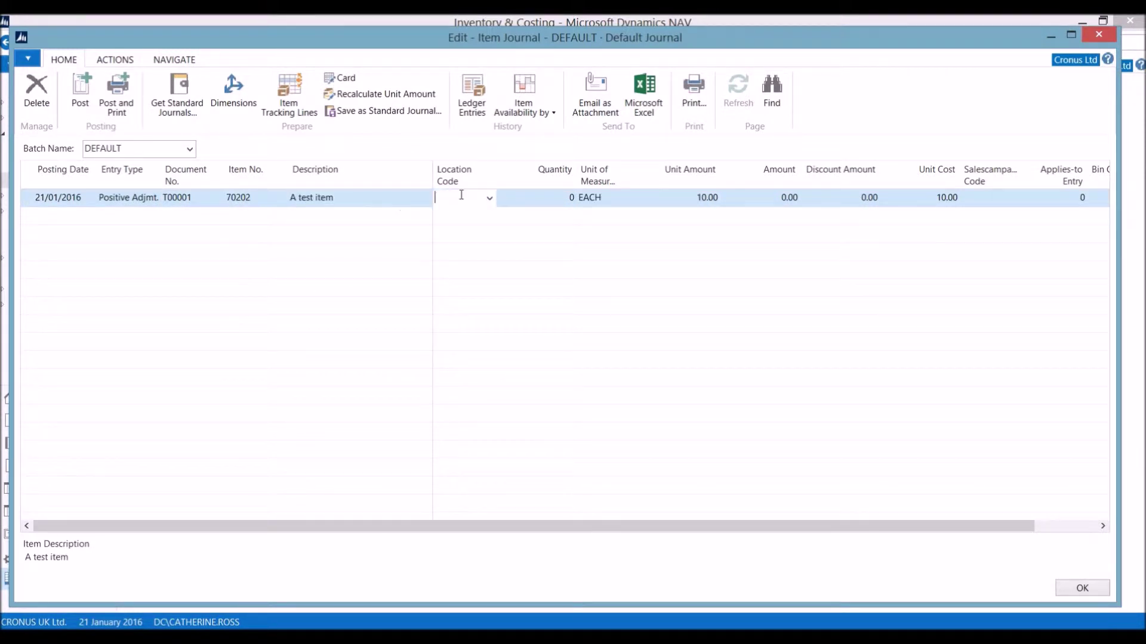
pyautogui.click(537, 203)
pyautogui.write('3')
pyautogui.press('Tab')
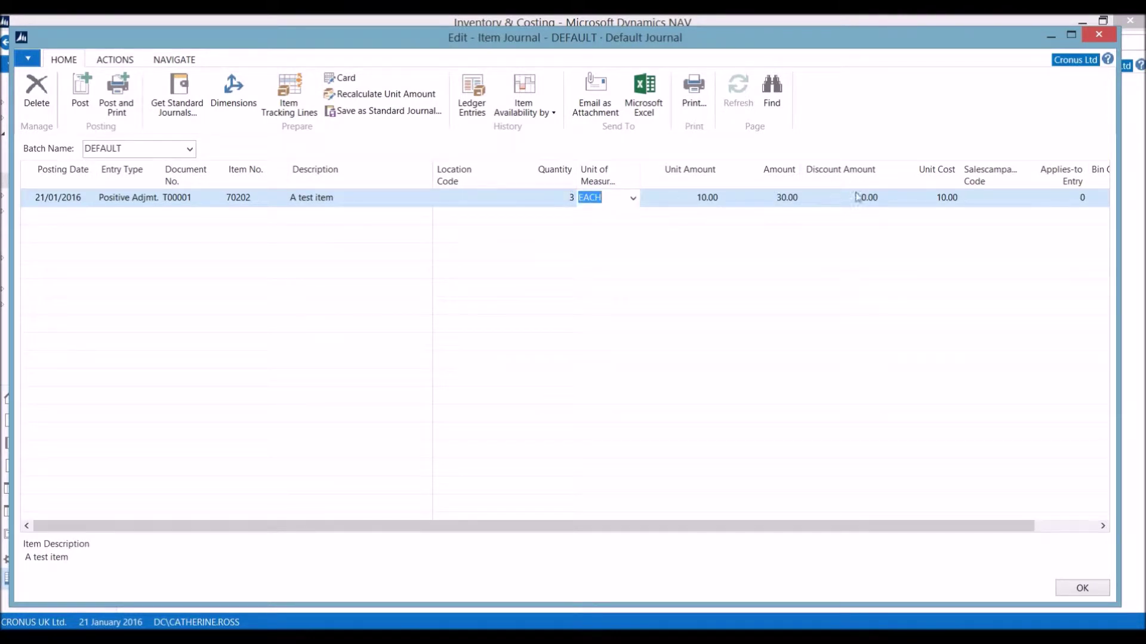
# Add a second journal line as a negative adjustment of item 70202 with a quantity of 2
pyautogui.click(49, 221)
pyautogui.click(154, 216)
pyautogui.click(126, 278)
pyautogui.click(276, 220)
pyautogui.press('F8')
pyautogui.press('Tab')
pyautogui.press('Tab')
pyautogui.write('2')
pyautogui.press('Tab')
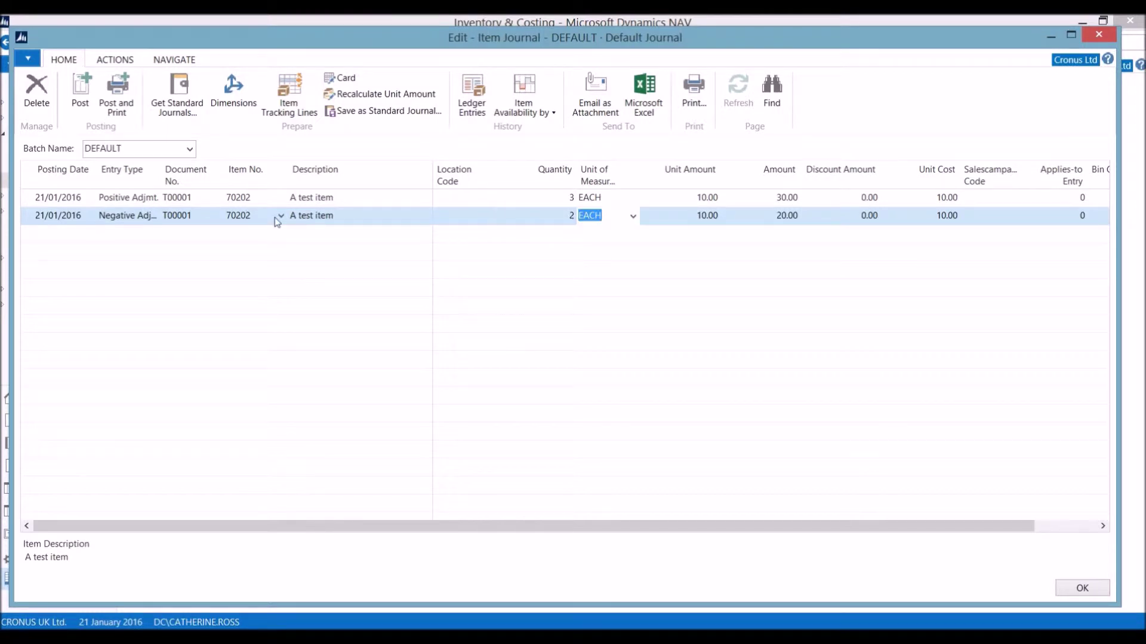
pyautogui.press('Tab')
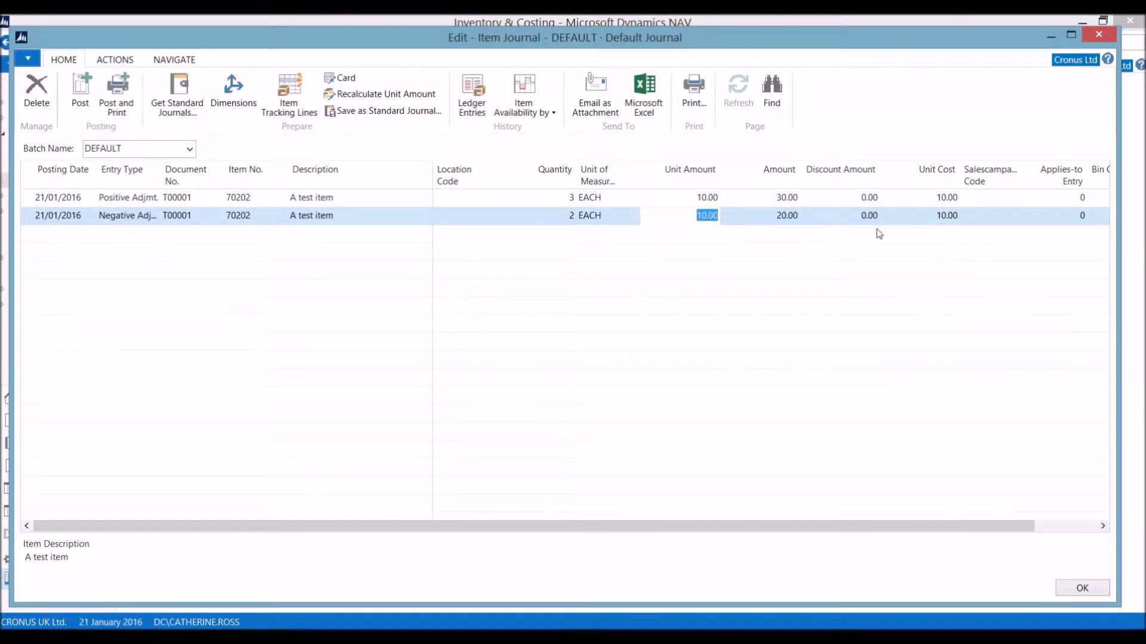
# Apply the negative adjustment line to item ledger entry 337
pyautogui.click(1071, 216)
pyautogui.click(1080, 216)
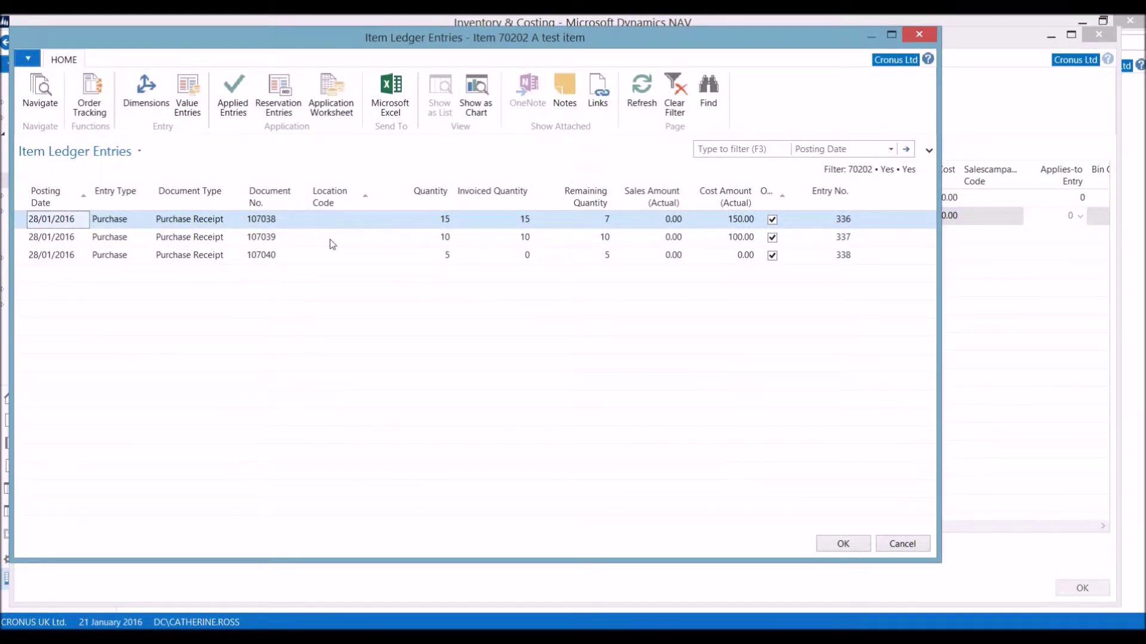
pyautogui.click(333, 241)
pyautogui.click(835, 545)
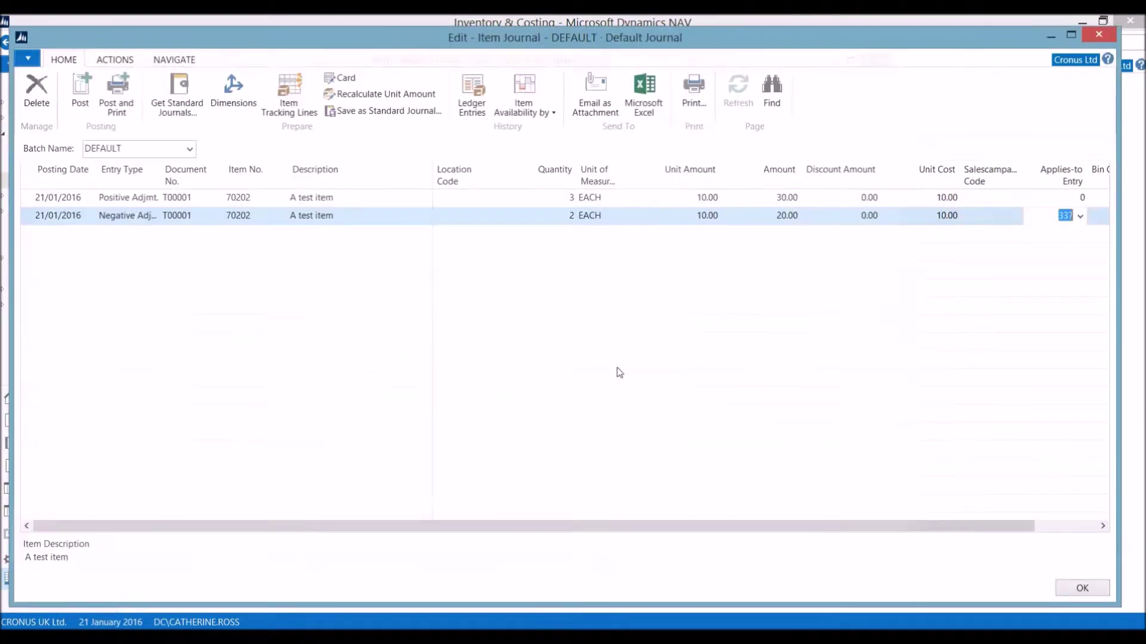
# Post the item journal lines
pyautogui.click(80, 88)
pyautogui.click(557, 335)
pyautogui.click(635, 339)
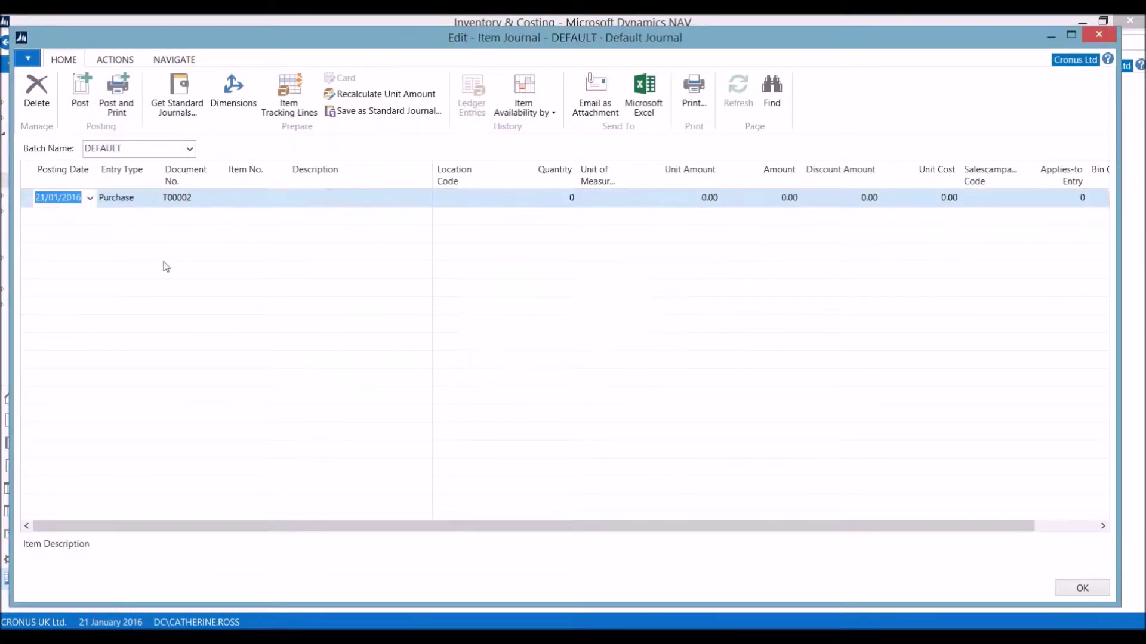
# Filter the item list by number 702, open item 70202 for editing and view its ledger entries
pyautogui.press('Escape')
pyautogui.write('702')
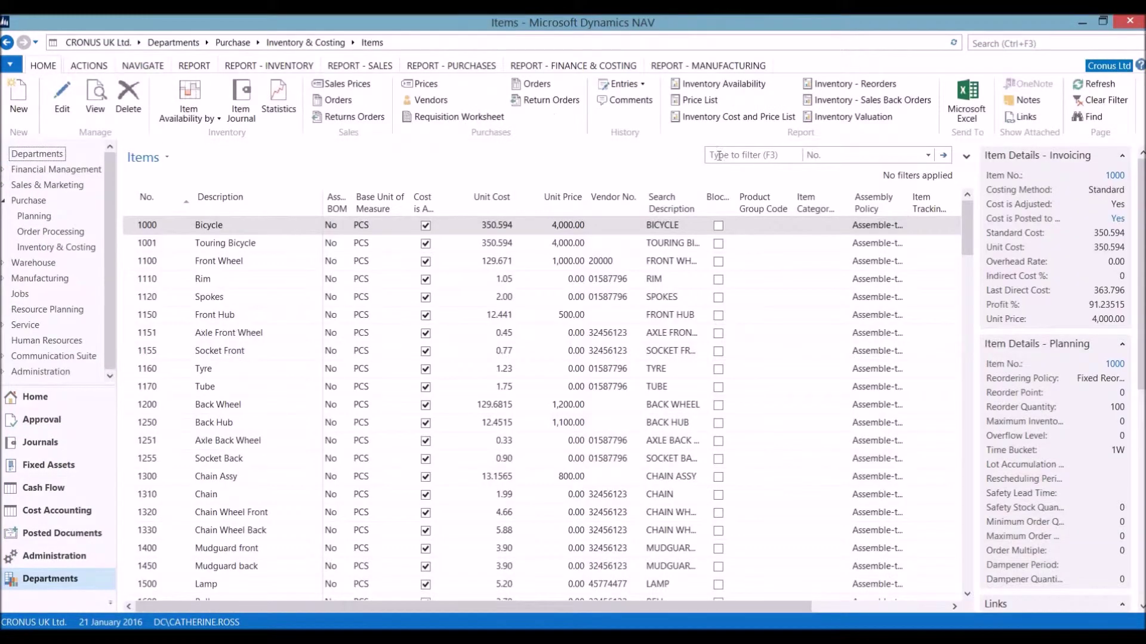
pyautogui.click(242, 258)
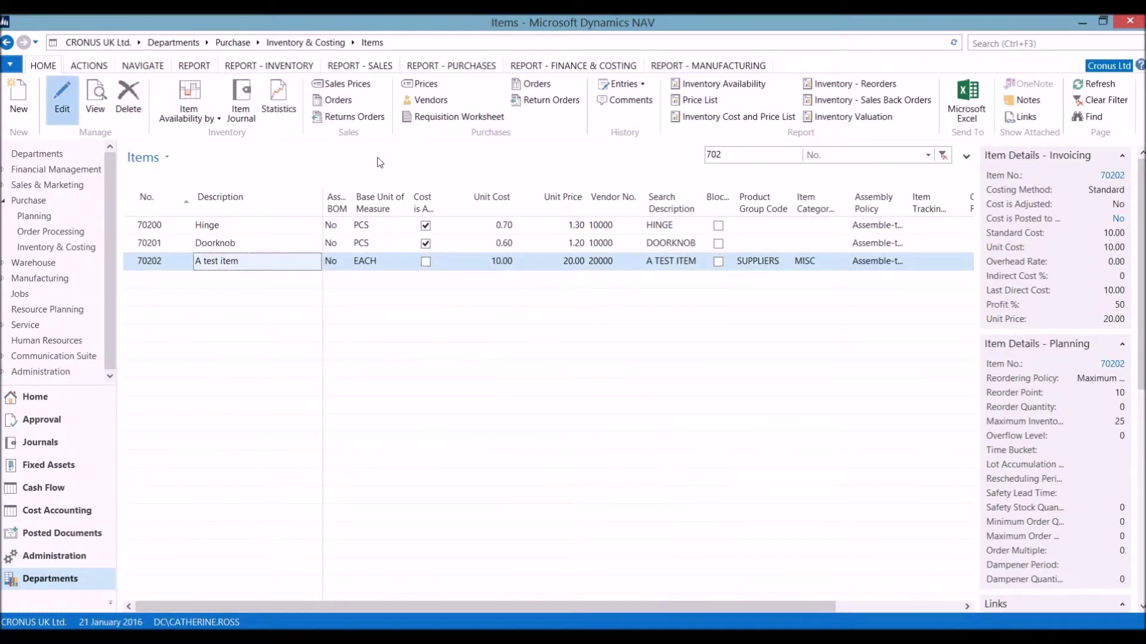
pyautogui.click(63, 96)
pyautogui.click(552, 83)
pyautogui.click(559, 110)
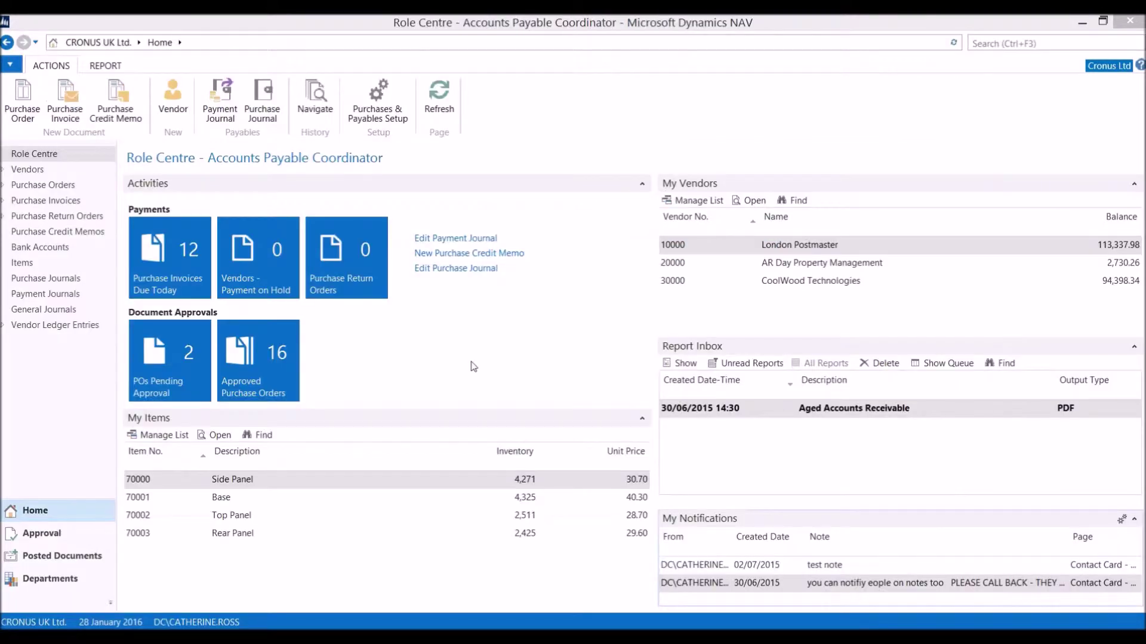
# Open item 70202 for editing from the item list and review its replenishment and purchase fields
pyautogui.click(18, 263)
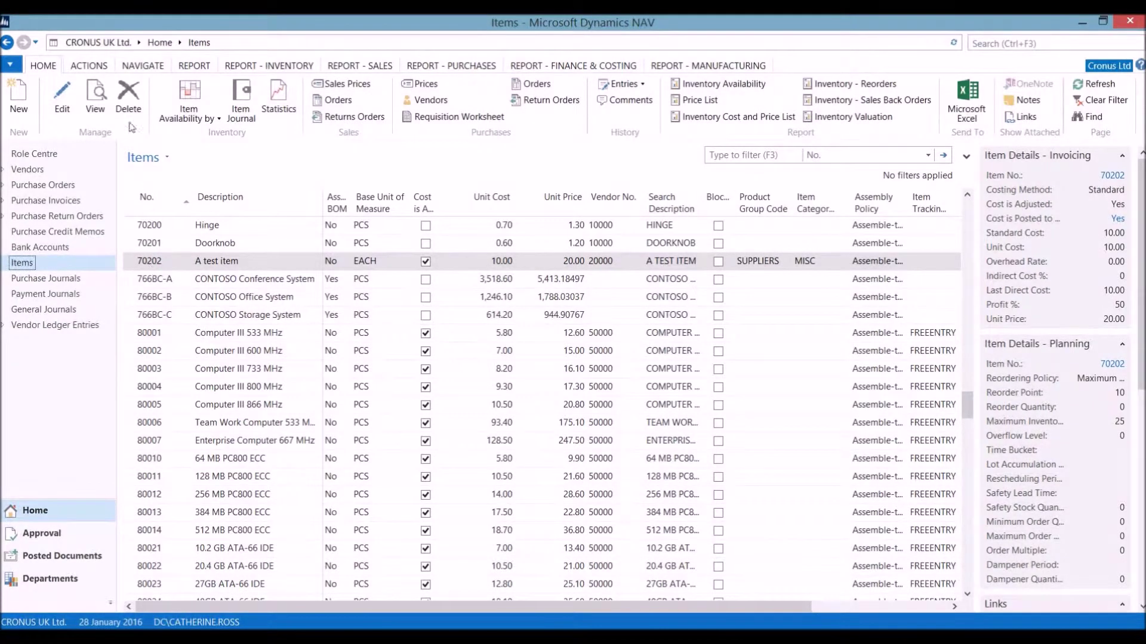
pyautogui.click(62, 100)
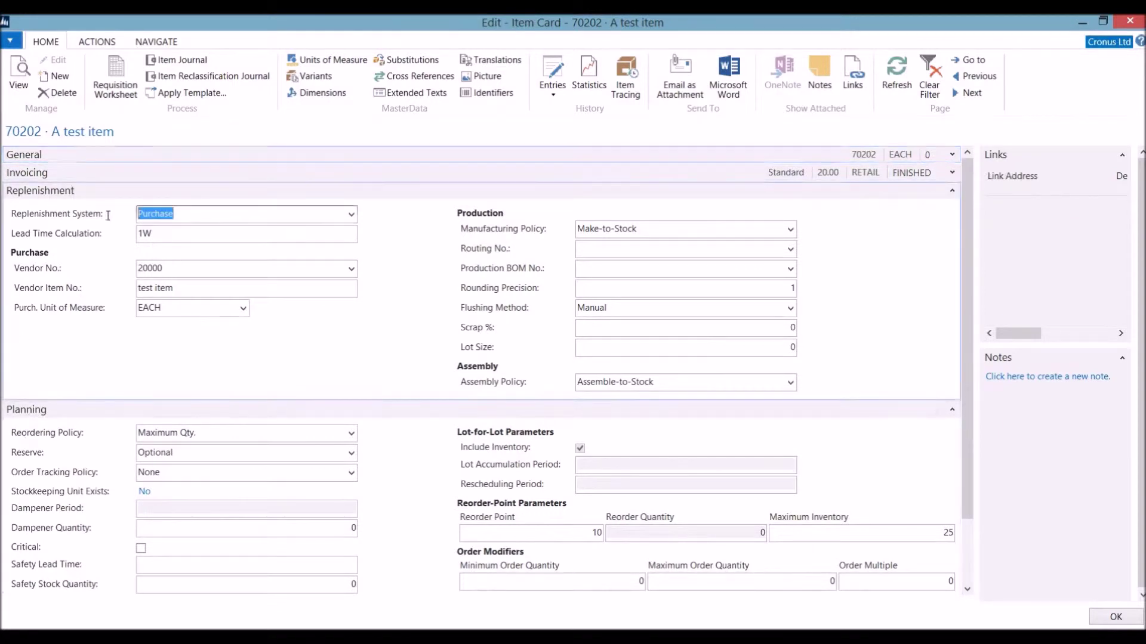
pyautogui.press('Tab')
pyautogui.press('Tab')
pyautogui.click(156, 41)
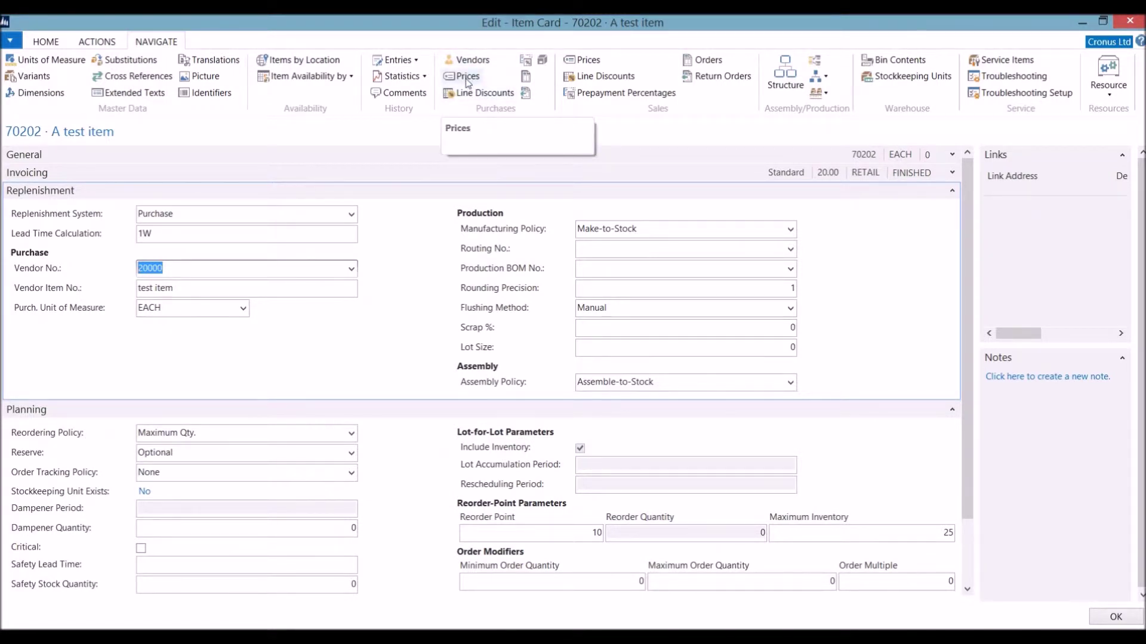
pyautogui.click(196, 291)
pyautogui.hotkey('ctrl', 'a')
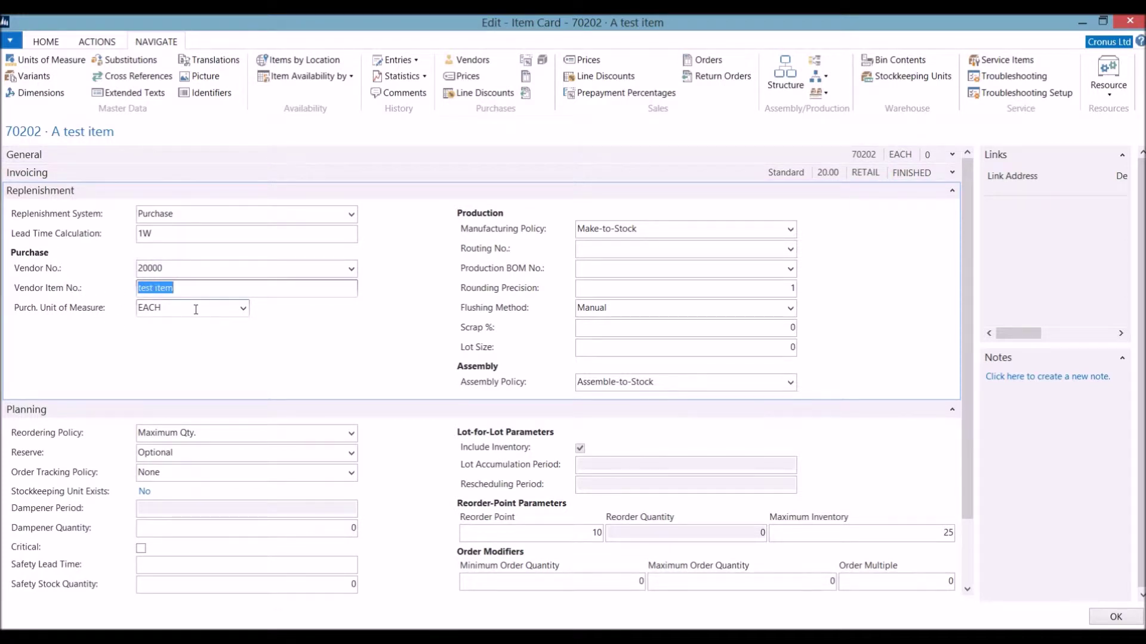
# Review the item's reordering policy options, maximum inventory and reorder point in the planning section, and close the item card
pyautogui.moveTo(967, 360); pyautogui.dragTo(987, 504)
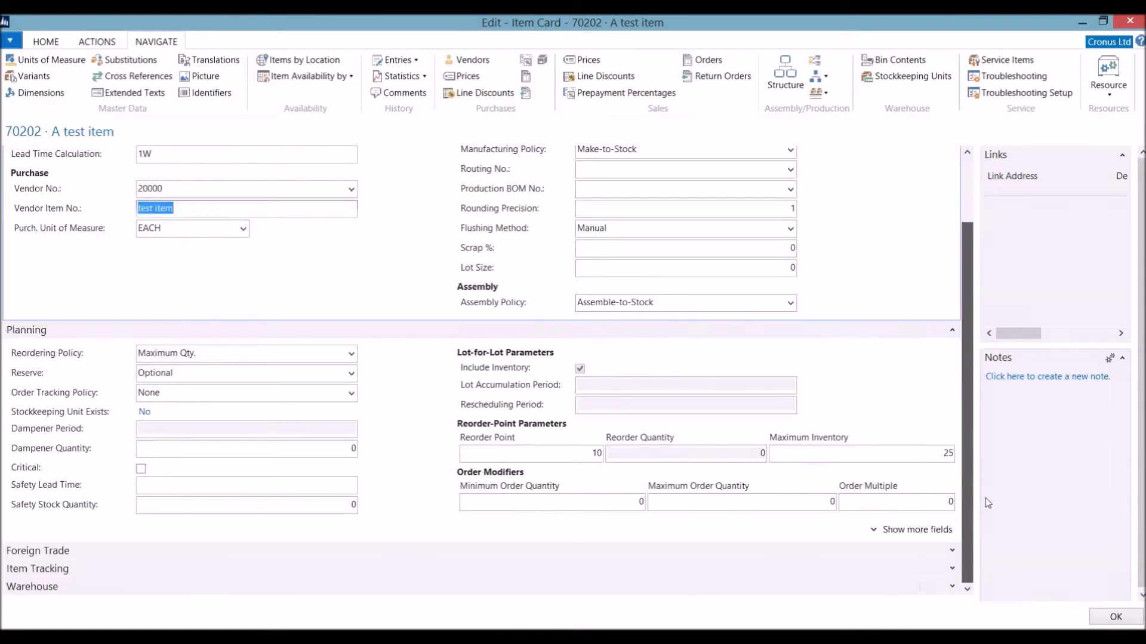
pyautogui.click(352, 356)
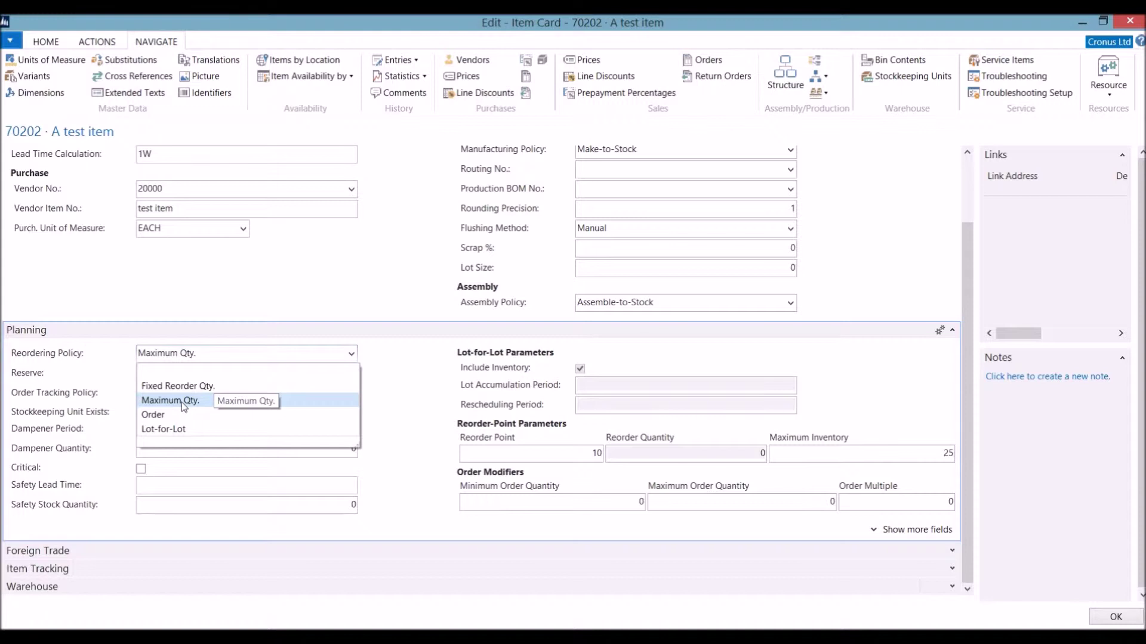
pyautogui.click(381, 397)
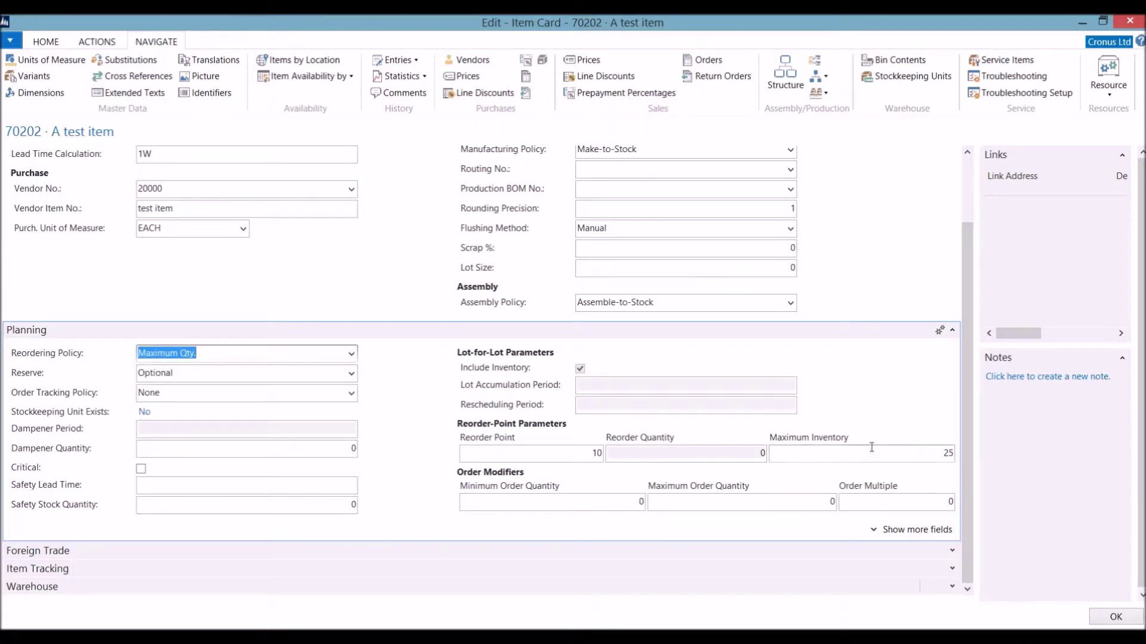
pyautogui.click(924, 456)
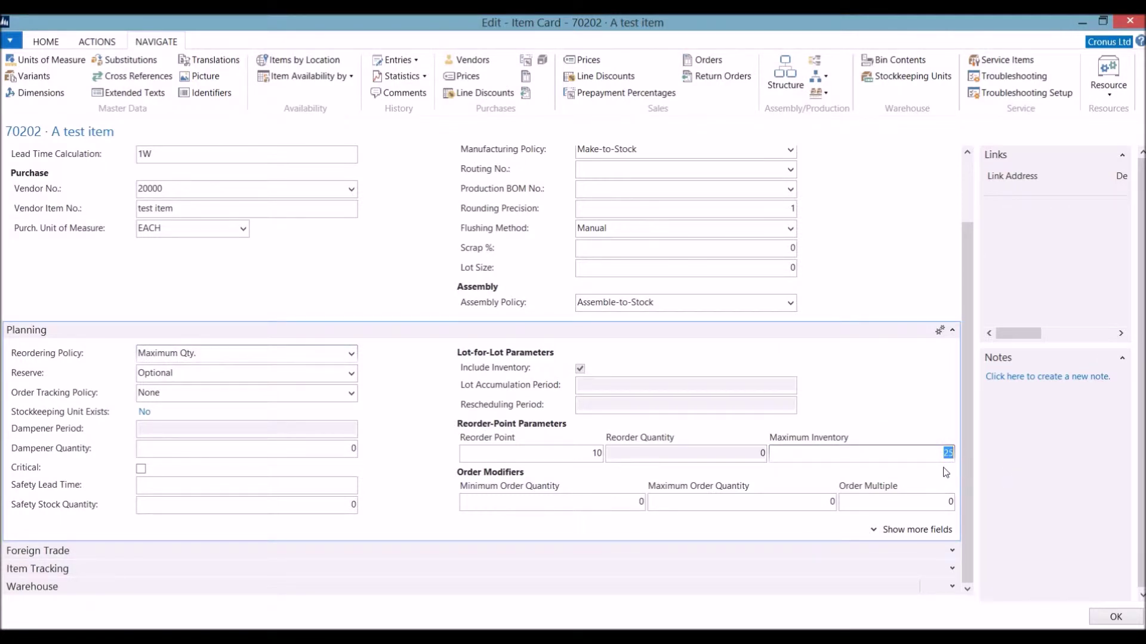
pyautogui.click(582, 454)
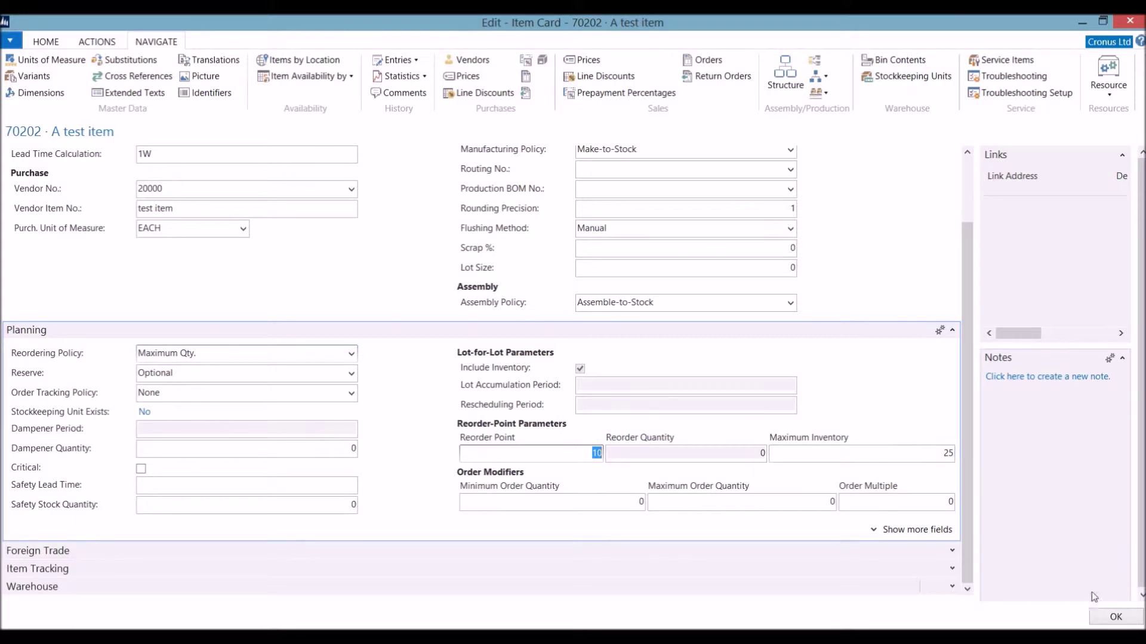
pyautogui.click(1105, 617)
# Search for and open the requisition worksheet
pyautogui.click(976, 43)
pyautogui.write('req')
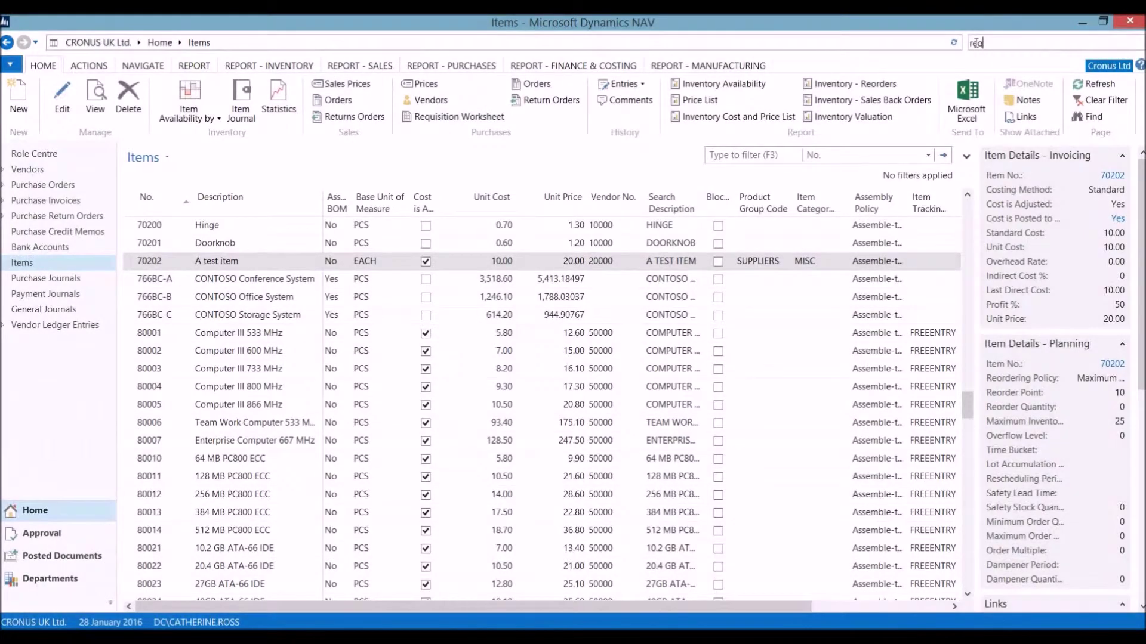
pyautogui.write(' w')
pyautogui.click(960, 59)
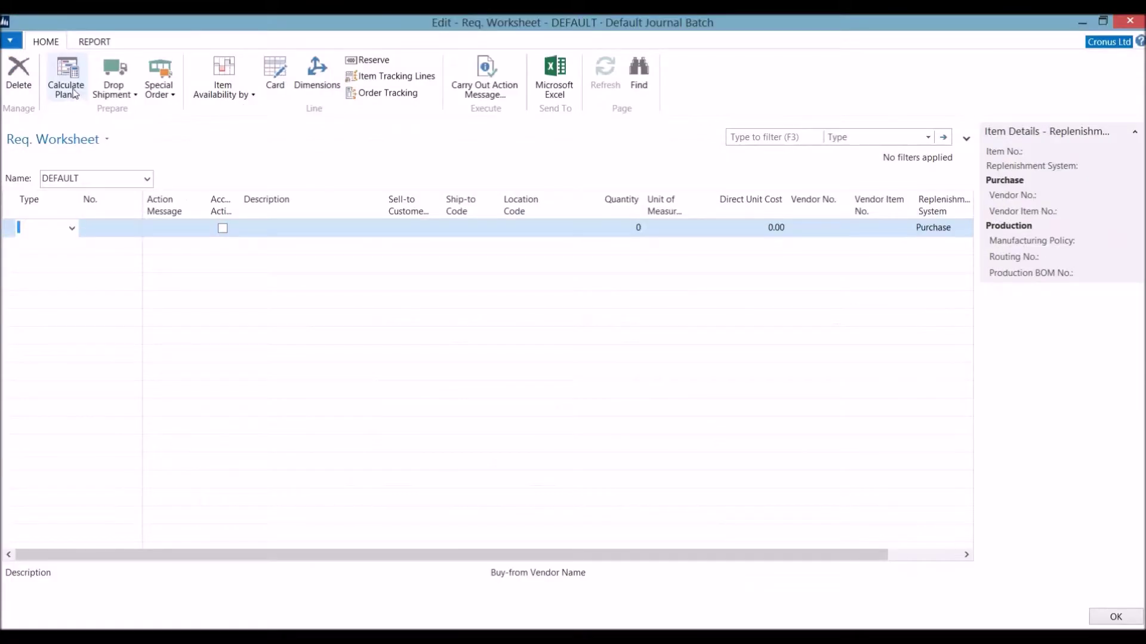
# Start calculating a plan in the requisition worksheet and clear the forecast it uses, keeping the filter on item 70202
pyautogui.click(74, 92)
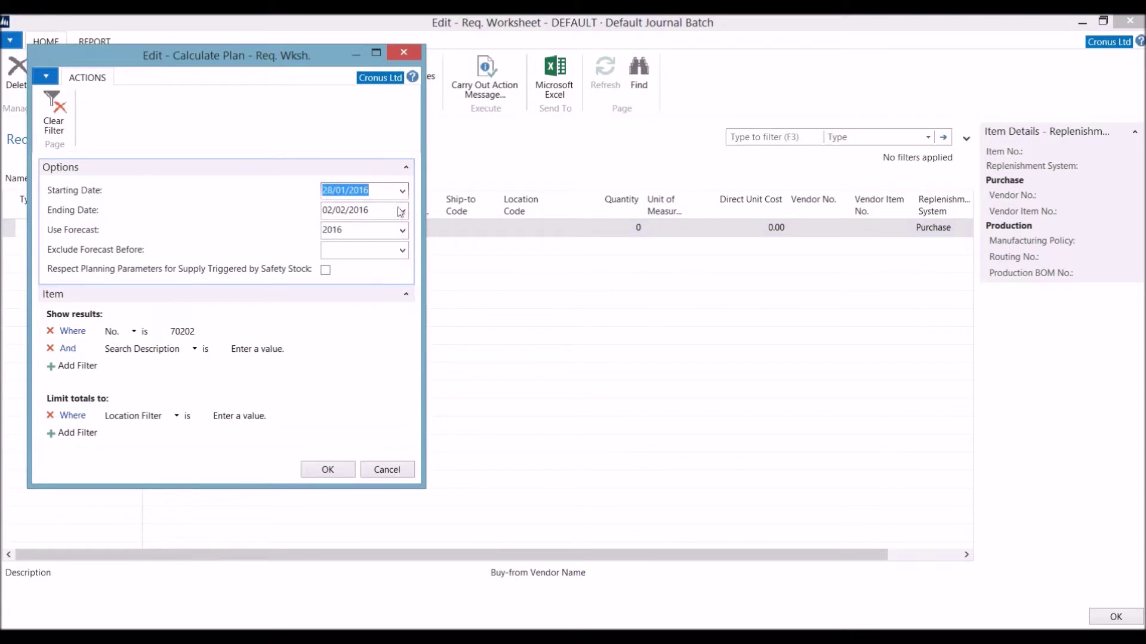
pyautogui.click(334, 230)
pyautogui.press('Delete')
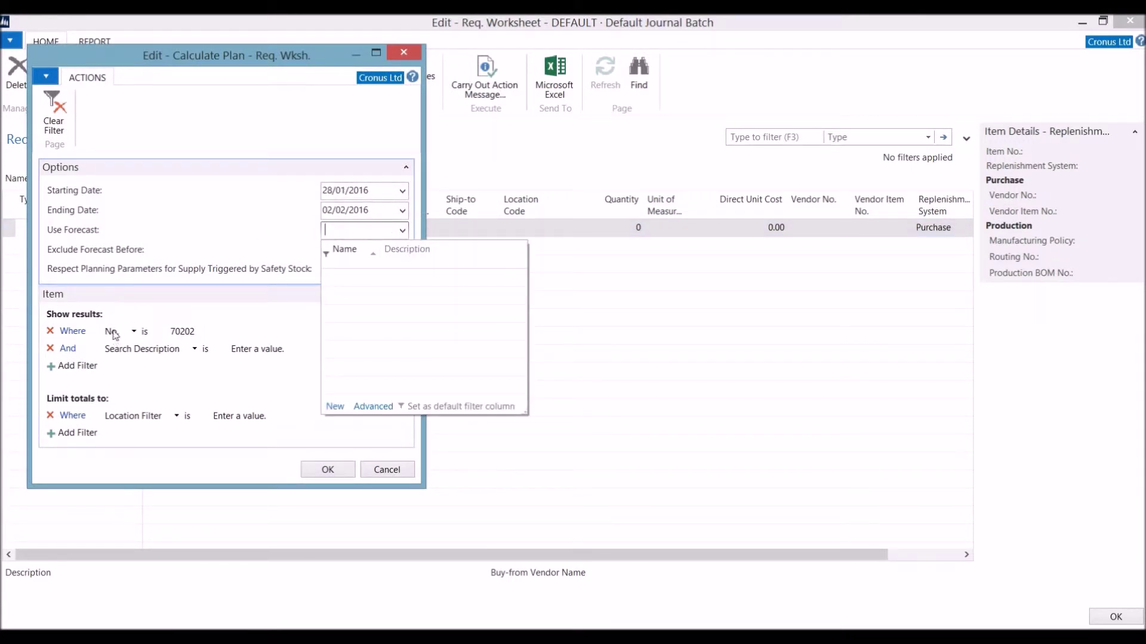
pyautogui.click(192, 335)
pyautogui.click(227, 421)
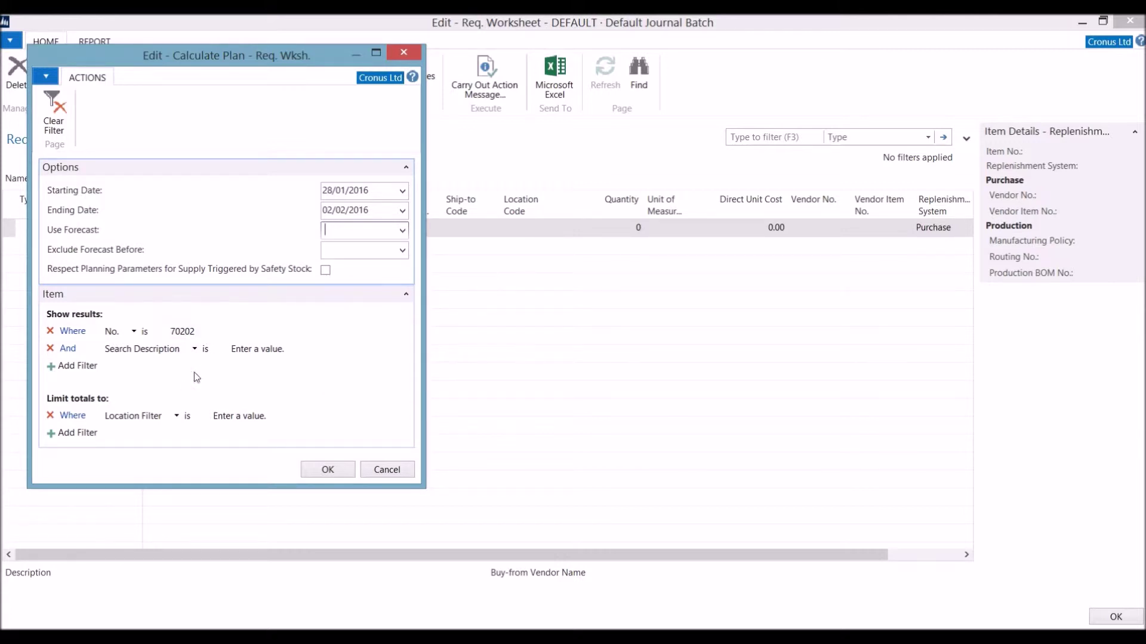
# Change the second item filter field from Search Description to Vendor No., leave its value empty and run the plan calculation
pyautogui.click(196, 351)
pyautogui.click(165, 352)
pyautogui.moveTo(221, 626)
pyautogui.moveTo(364, 626)
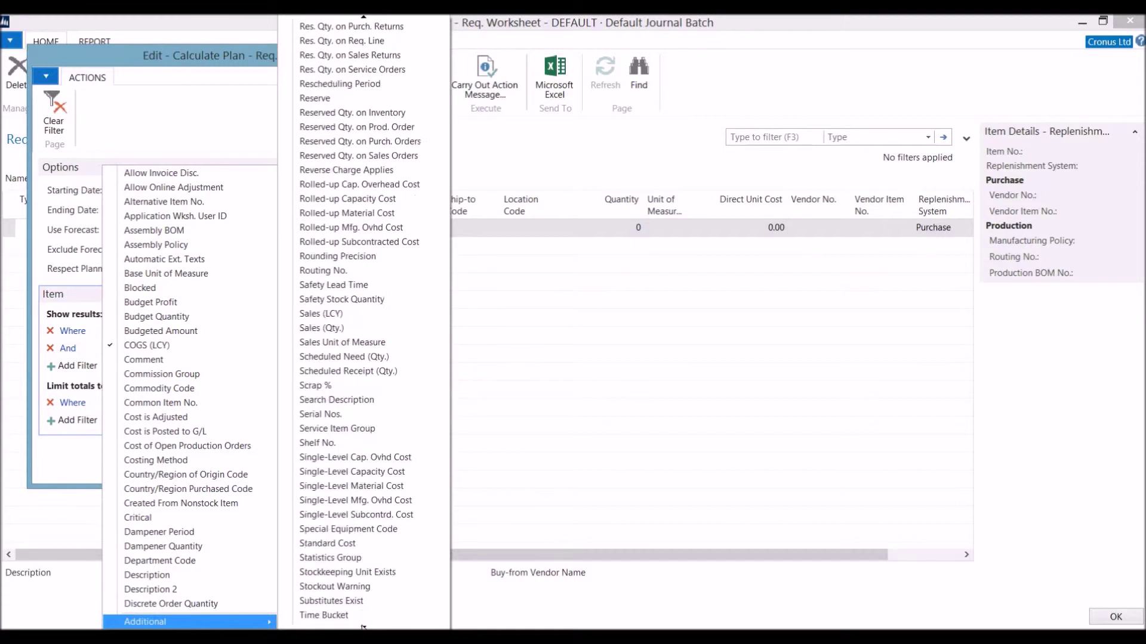
pyautogui.click(322, 615)
pyautogui.click(223, 348)
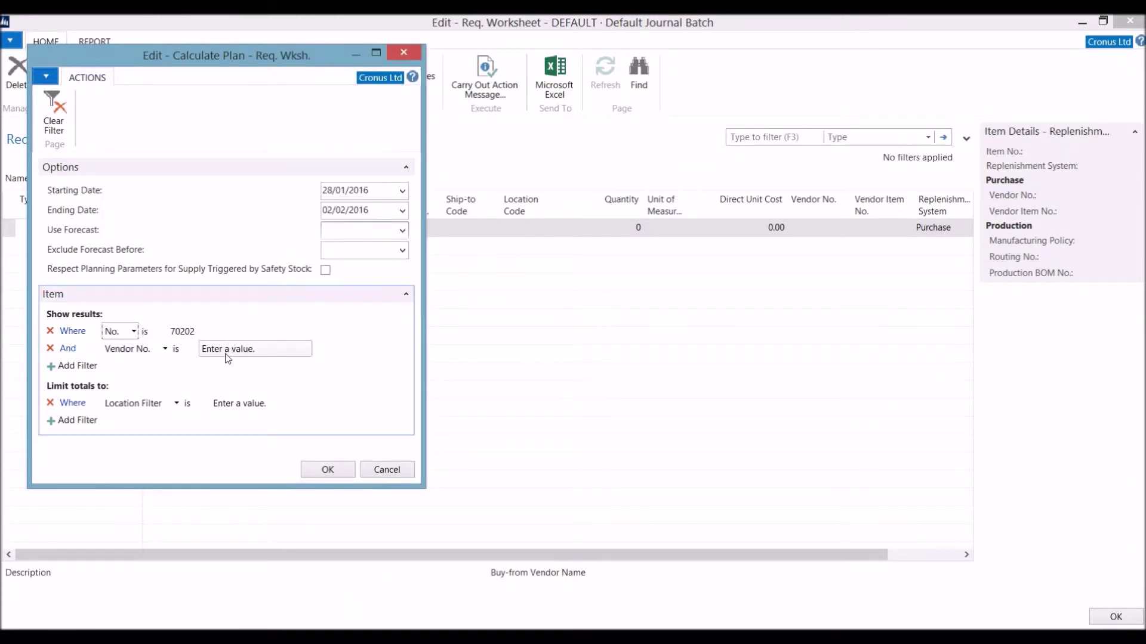
pyautogui.click(322, 469)
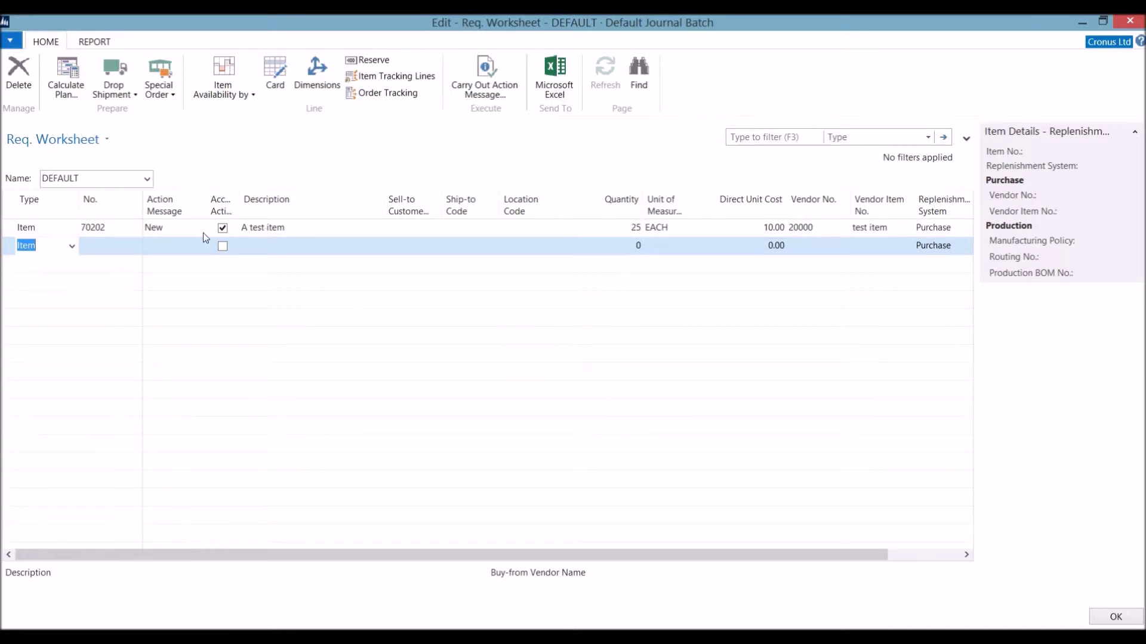
# Widen the Accept Action Message column and check the action message options for the item 70202 line
pyautogui.doubleClick(242, 202)
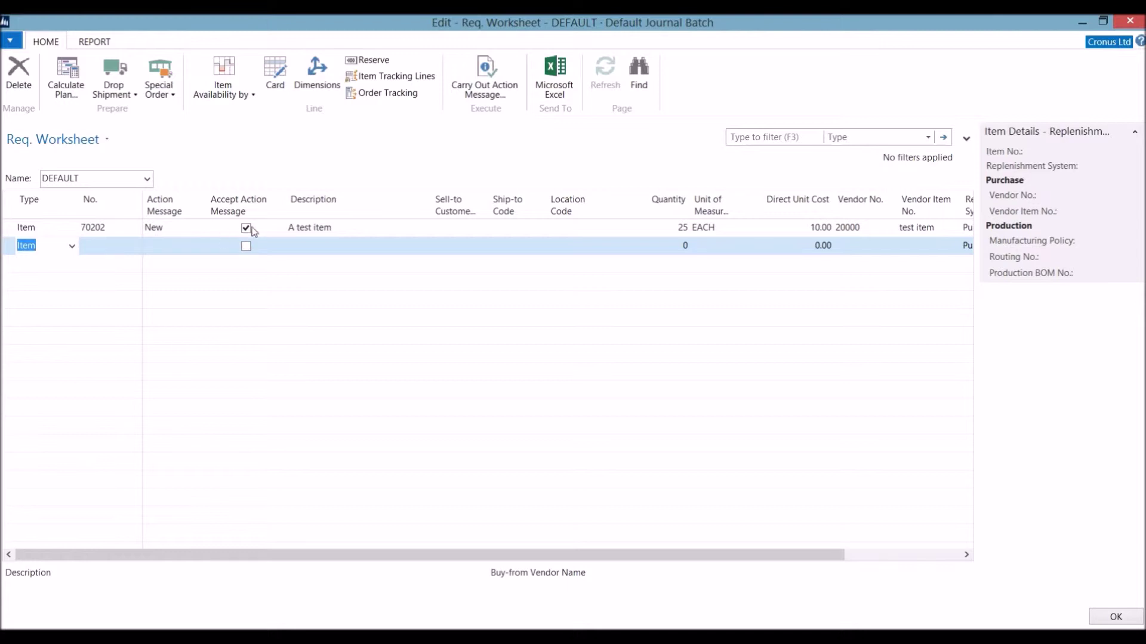
pyautogui.click(173, 230)
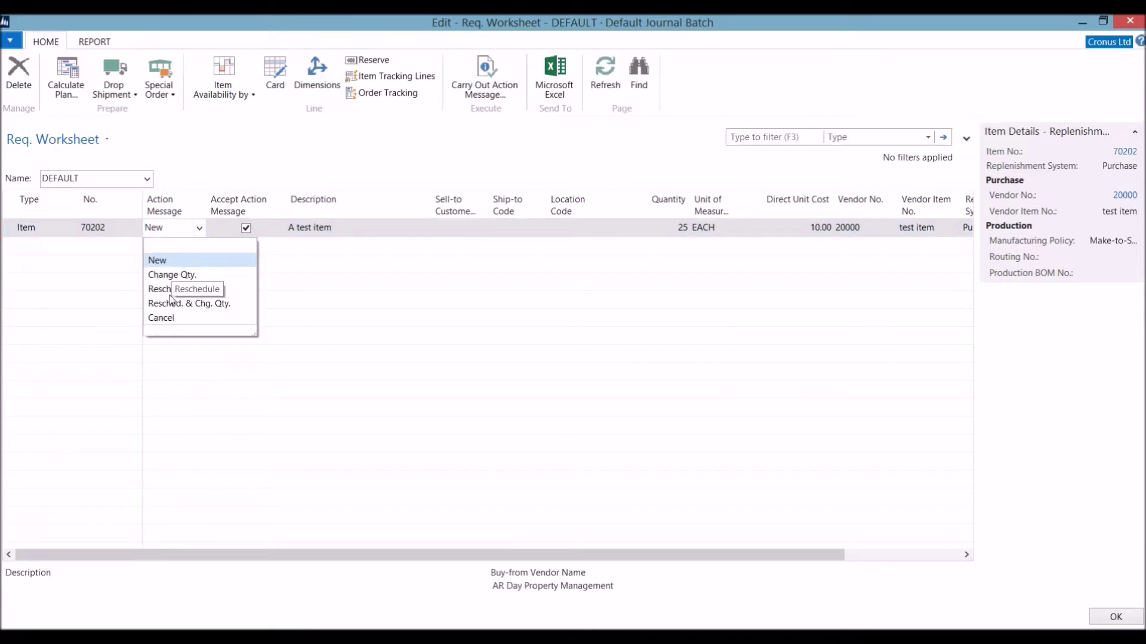
pyautogui.click(276, 391)
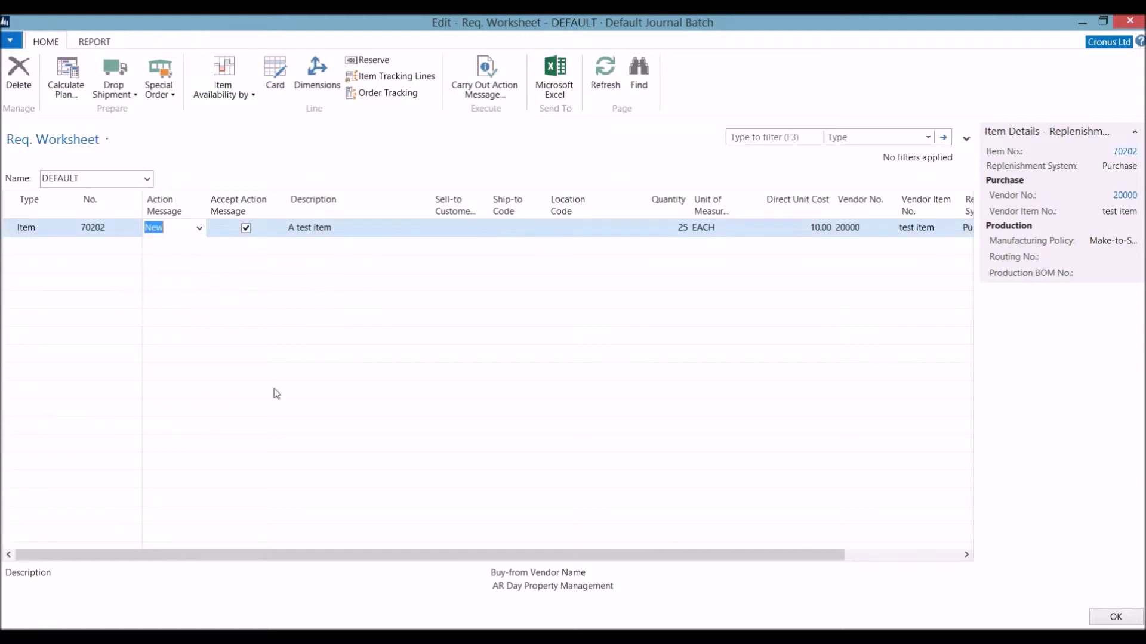
# Set the planning flexibility of the item 70202 worksheet line to None
pyautogui.moveTo(413, 555); pyautogui.dragTo(530, 555)
pyautogui.click(954, 228)
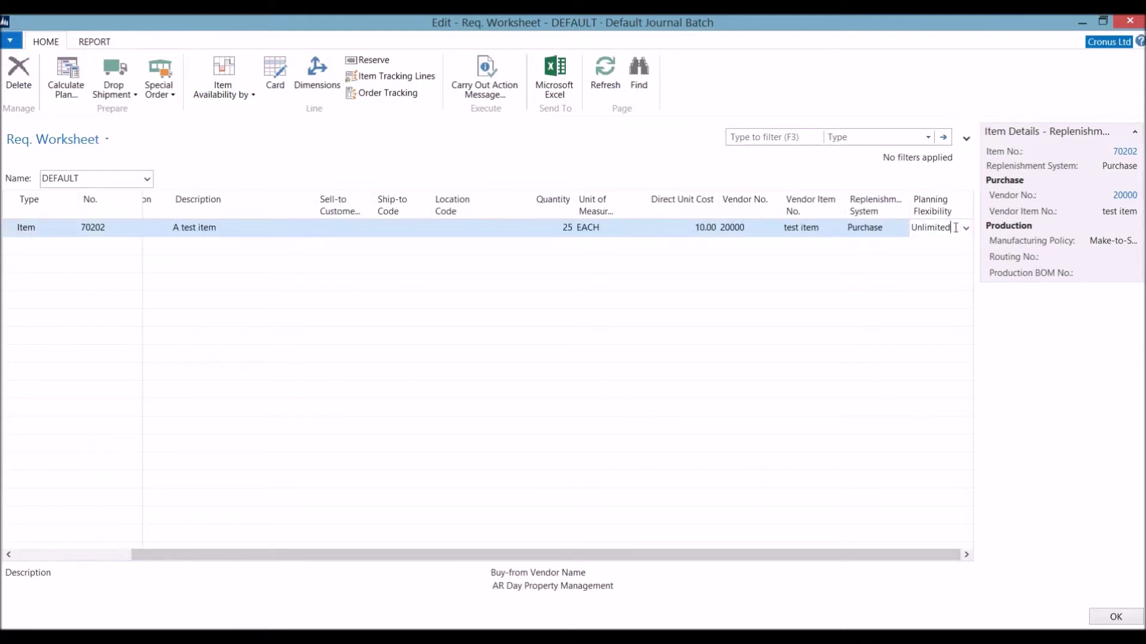
pyautogui.click(966, 228)
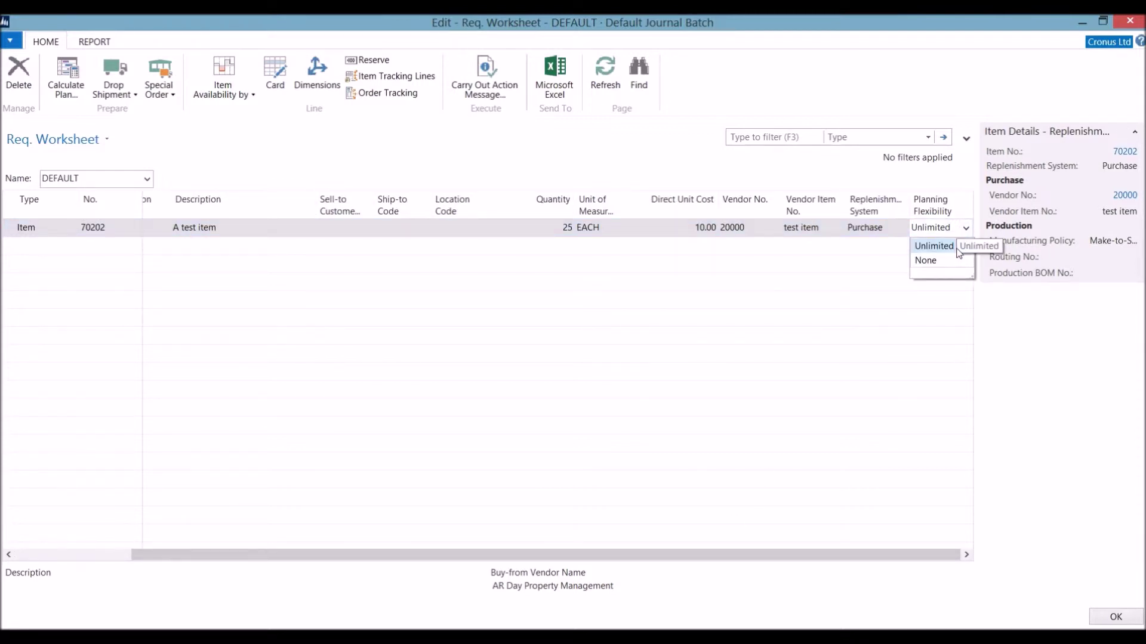
pyautogui.click(948, 264)
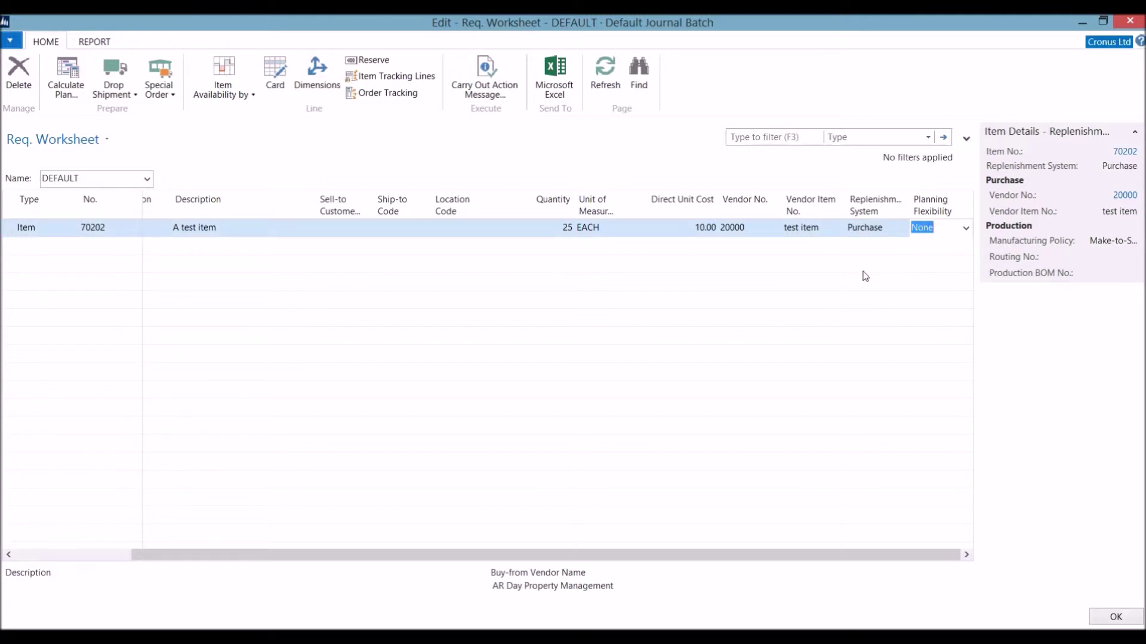
# Check the replenishment system options for the worksheet line without changing the selection
pyautogui.moveTo(354, 555); pyautogui.dragTo(526, 550)
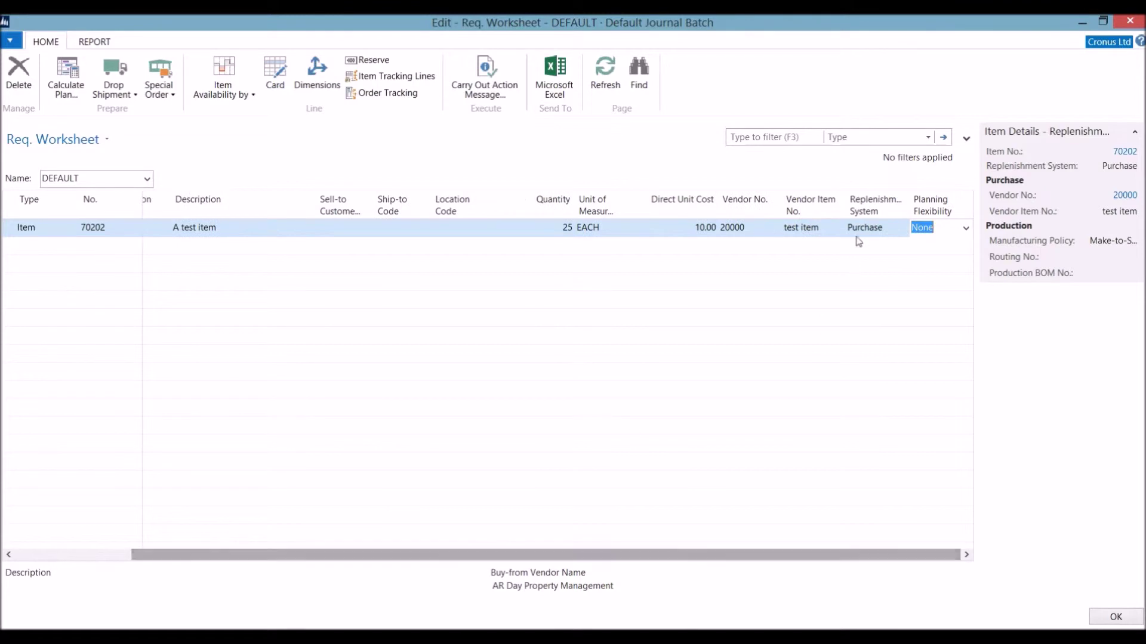
pyautogui.click(891, 229)
pyautogui.click(901, 228)
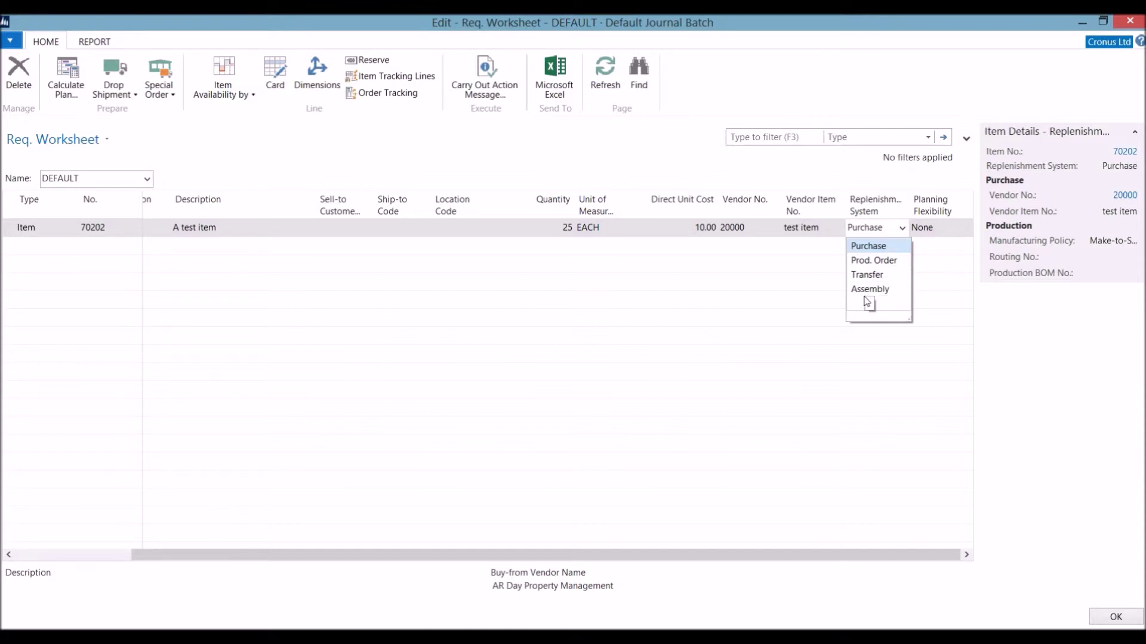
pyautogui.click(773, 293)
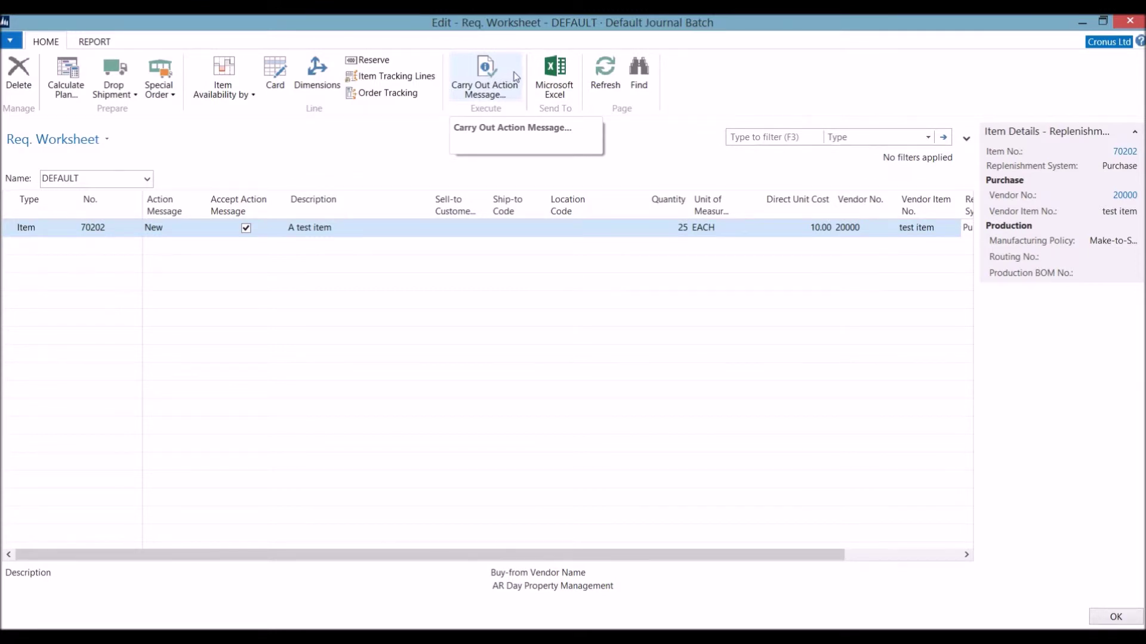
# Carry out the action message for the worksheet line without printing orders, and close the worksheet
pyautogui.click(515, 78)
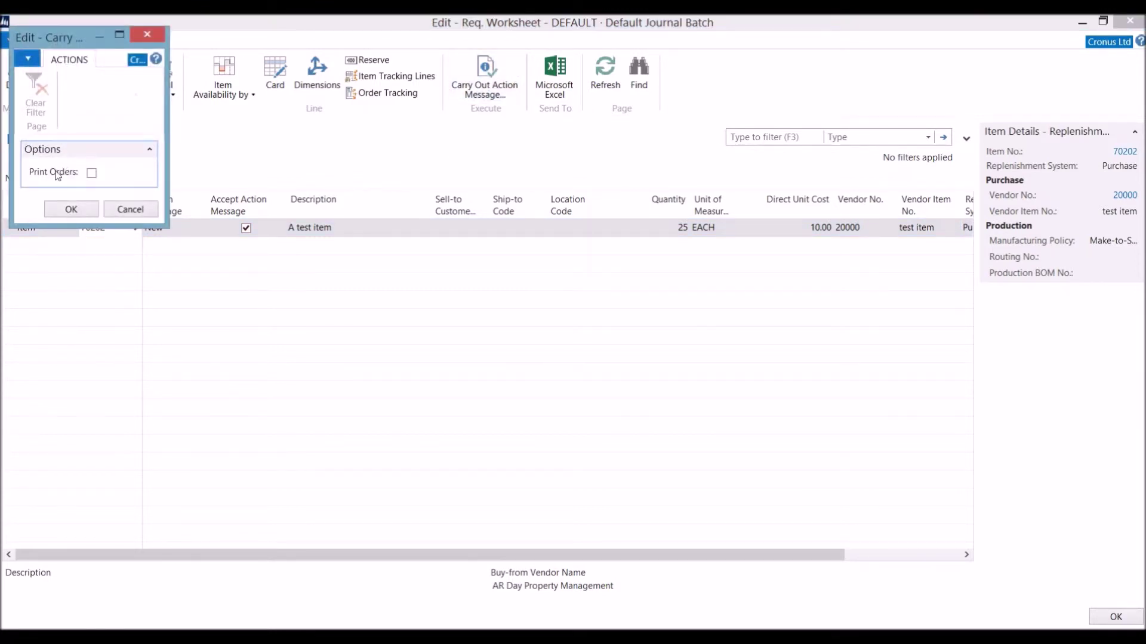
pyautogui.click(62, 214)
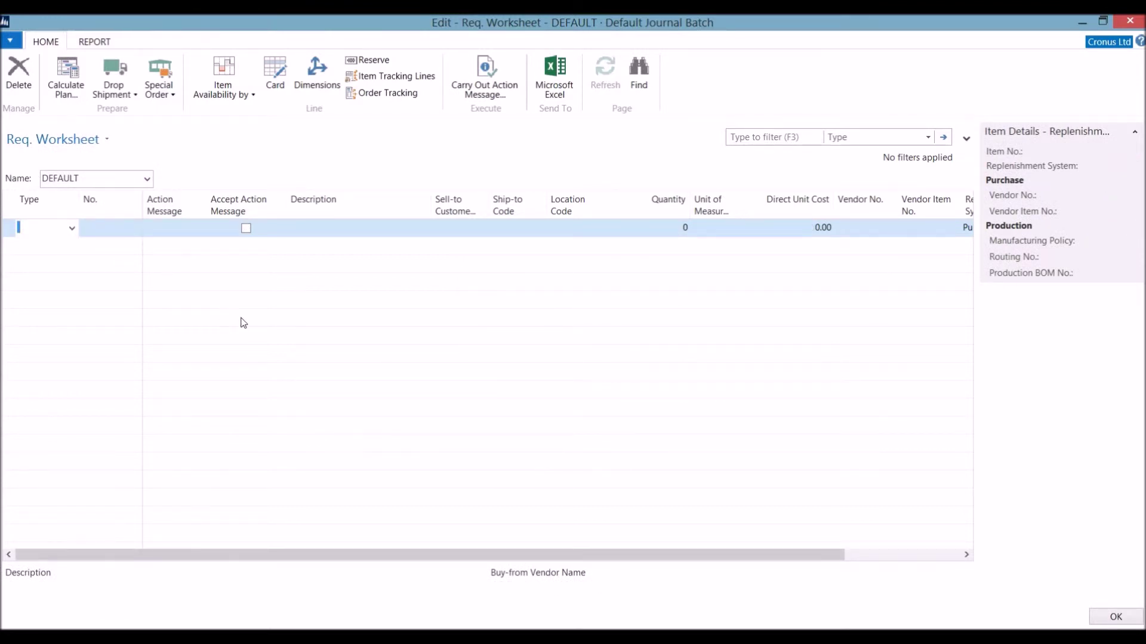
pyautogui.press('Escape')
# Find the new AR Day Property Management order at the end of the purchase order list, open it and review its item line
pyautogui.click(43, 185)
pyautogui.scroll(-2, 301, 501)
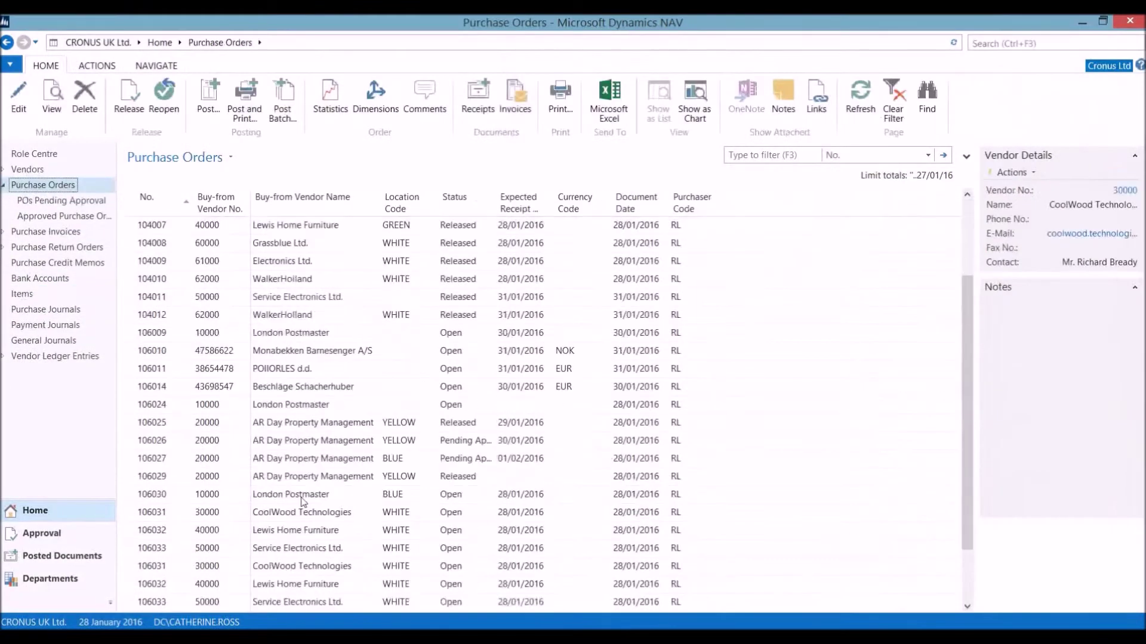
pyautogui.scroll(-2, 303, 502)
pyautogui.click(295, 600)
pyautogui.click(222, 514)
pyautogui.click(48, 98)
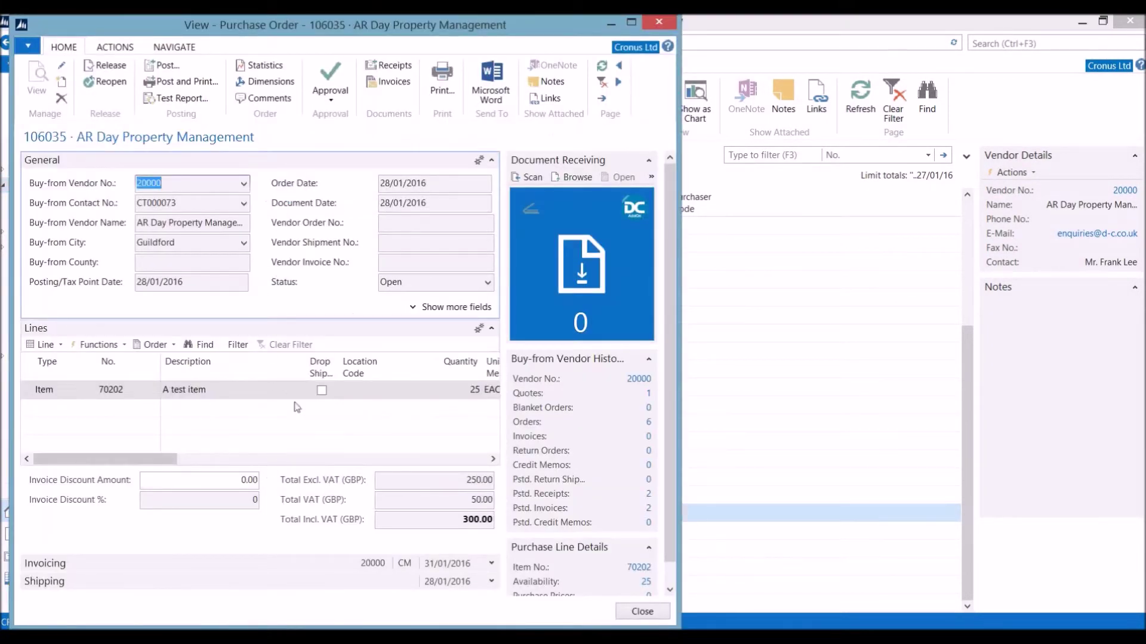
pyautogui.moveTo(152, 460); pyautogui.dragTo(129, 471)
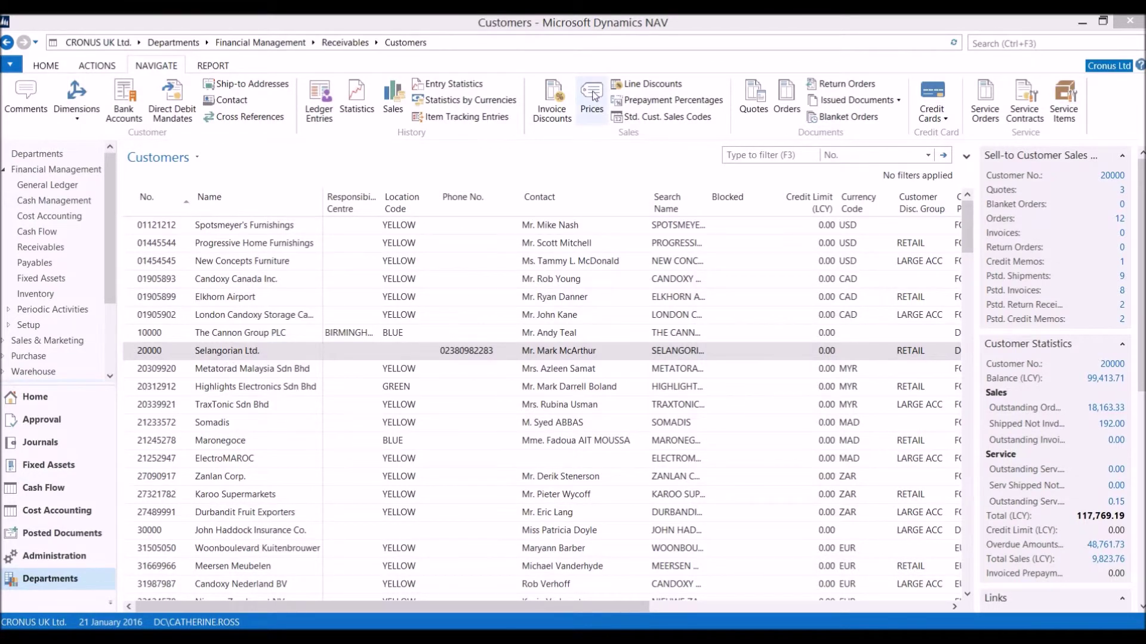
# Open the sales prices for customer Selangorian Ltd., widen the window and review the price line's sales type options and item number
pyautogui.click(593, 111)
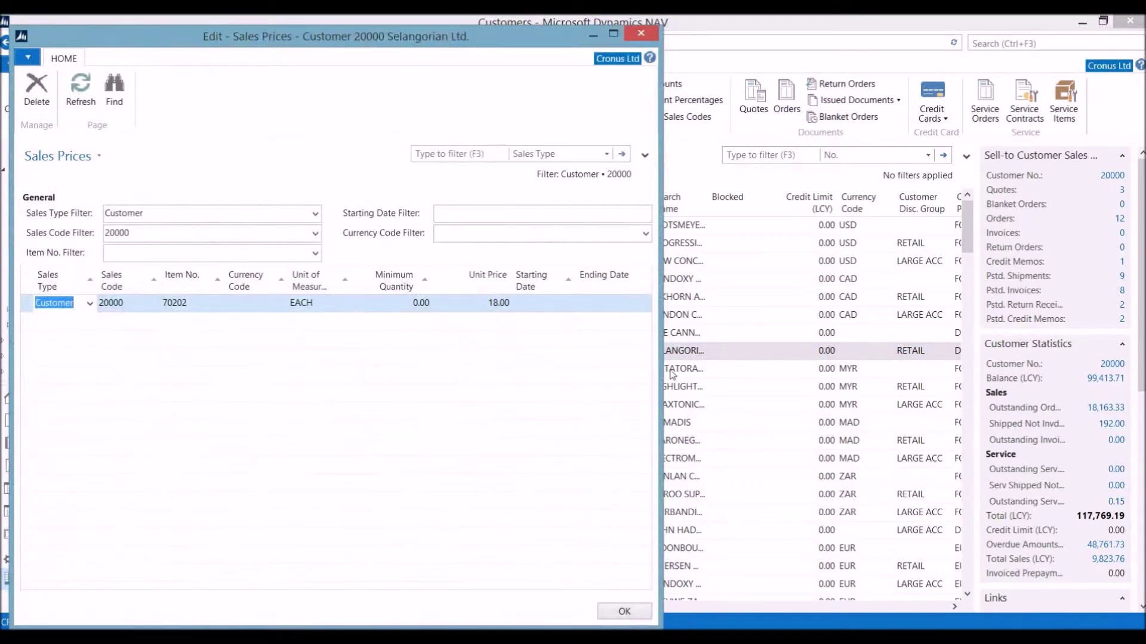
pyautogui.moveTo(659, 374); pyautogui.dragTo(857, 374)
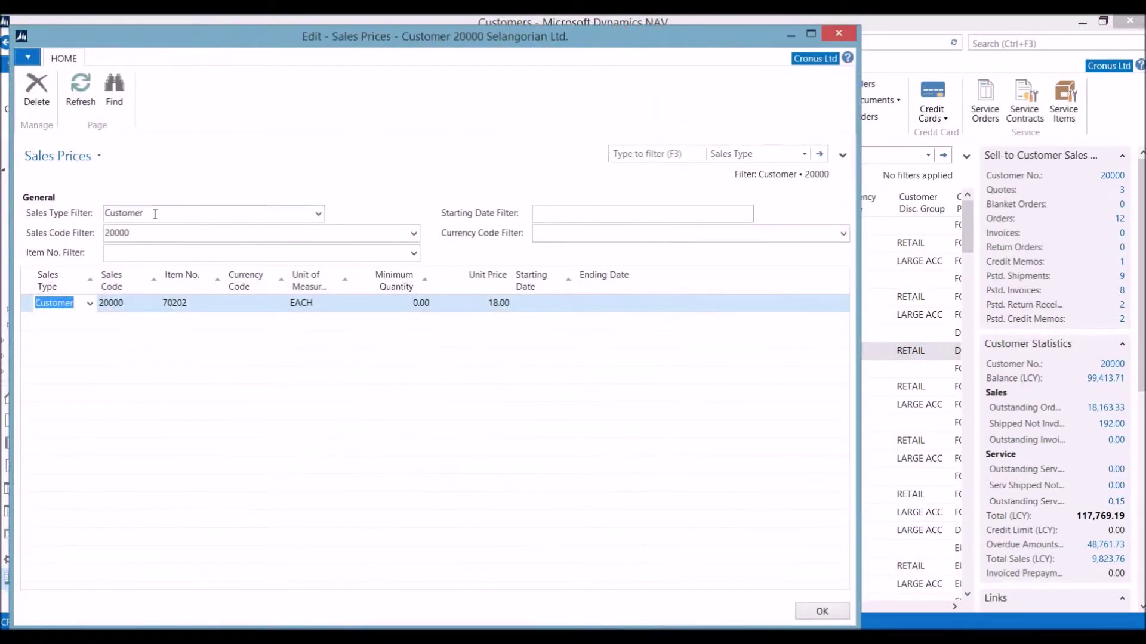
pyautogui.click(90, 304)
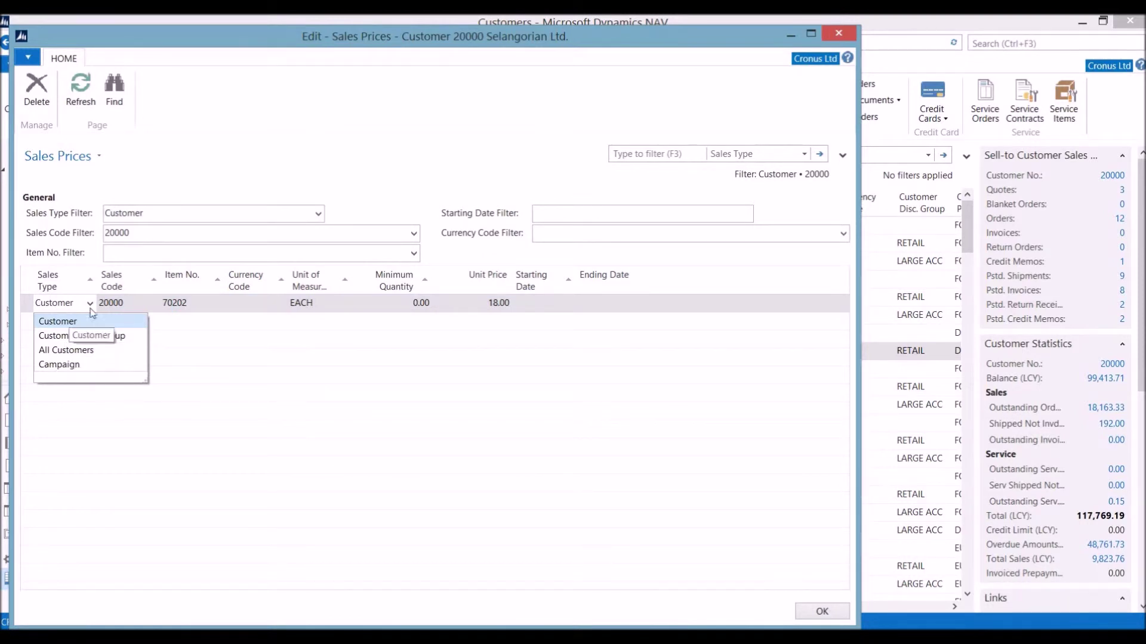
pyautogui.click(104, 322)
pyautogui.click(165, 307)
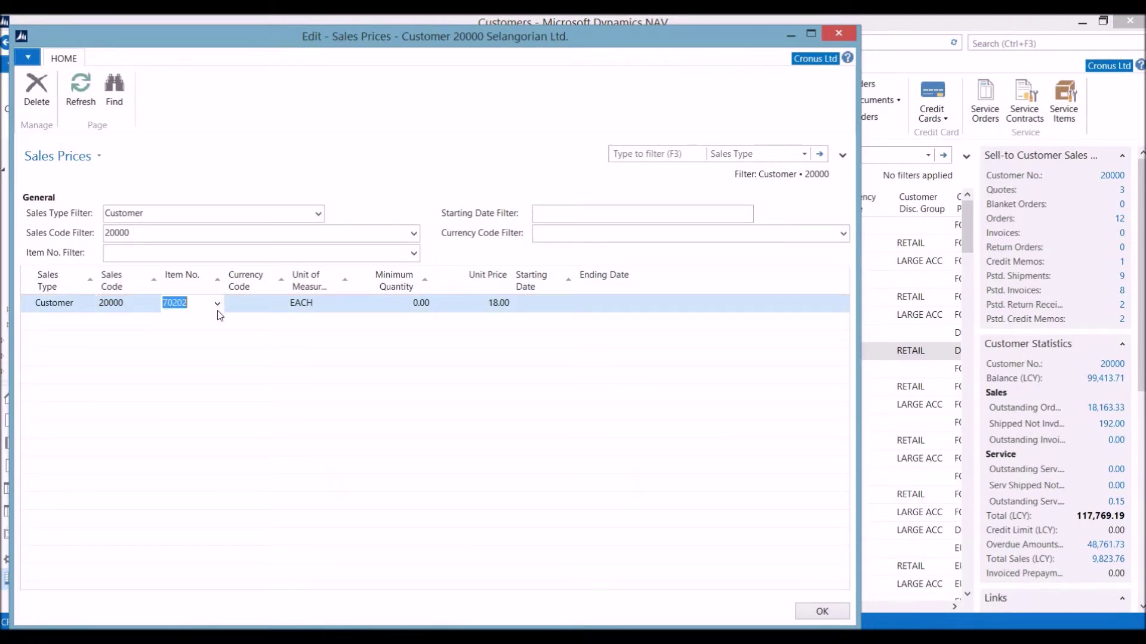
# Check the existing sales price line's item lookup, minimum quantity and starting date fields
pyautogui.click(217, 303)
pyautogui.click(200, 457)
pyautogui.click(415, 306)
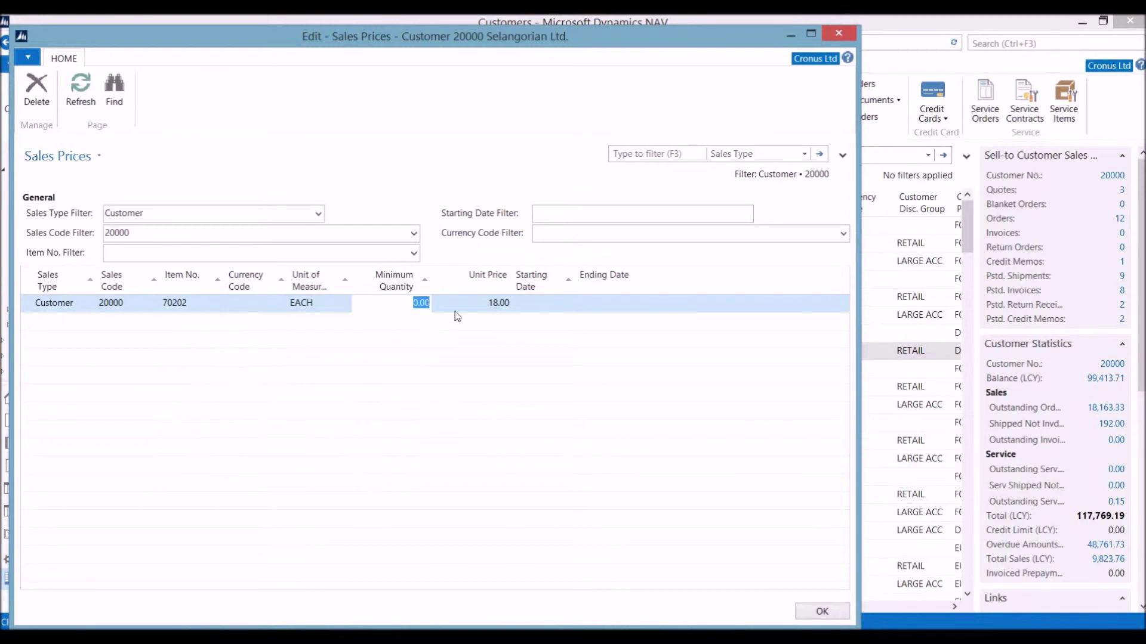
pyautogui.click(560, 308)
# Start a second sales price line for customer 20000 with item 70202
pyautogui.click(51, 328)
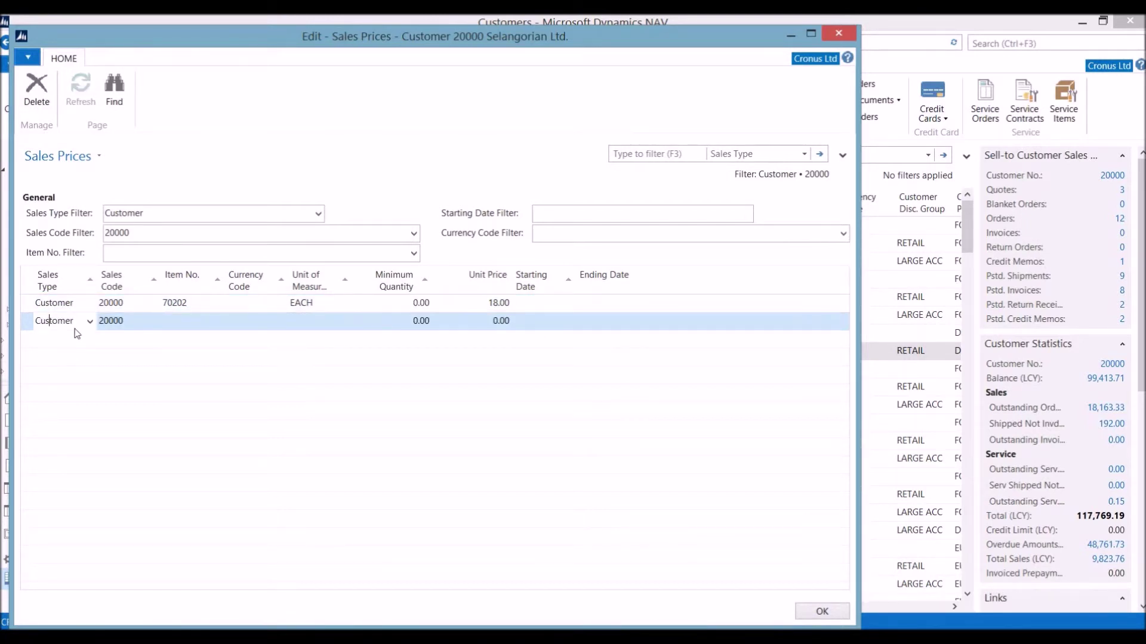
pyautogui.press('F8')
pyautogui.press('Tab')
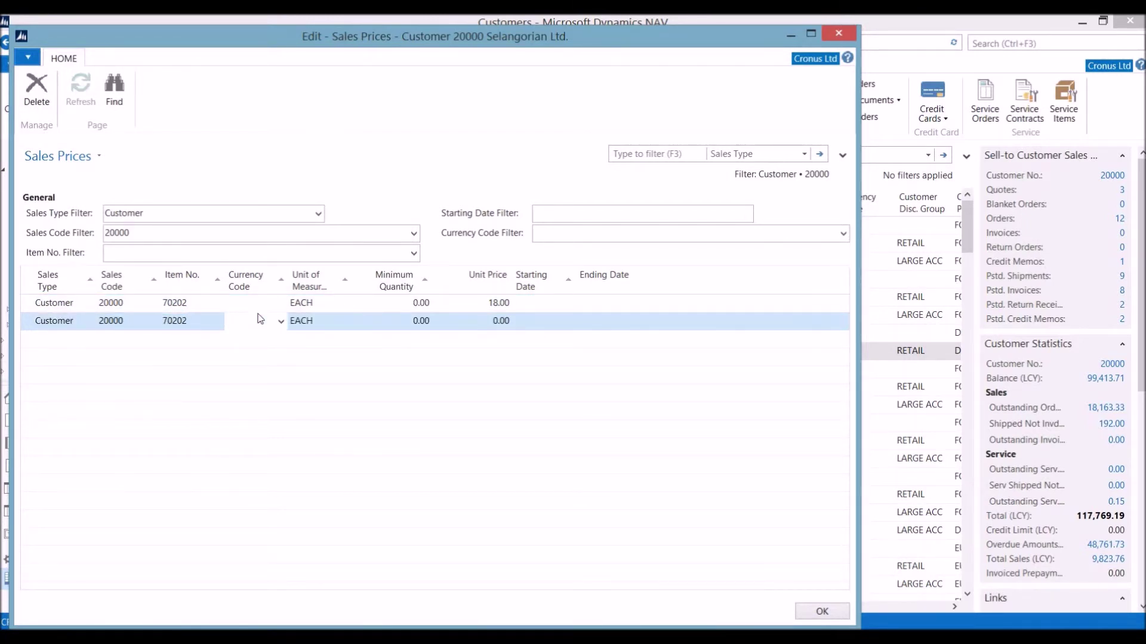
# Set the item's BOX unit of measure to 5 base units and use BOX on the second sales price line
pyautogui.click(344, 322)
pyautogui.click(302, 498)
pyautogui.write('BOX')
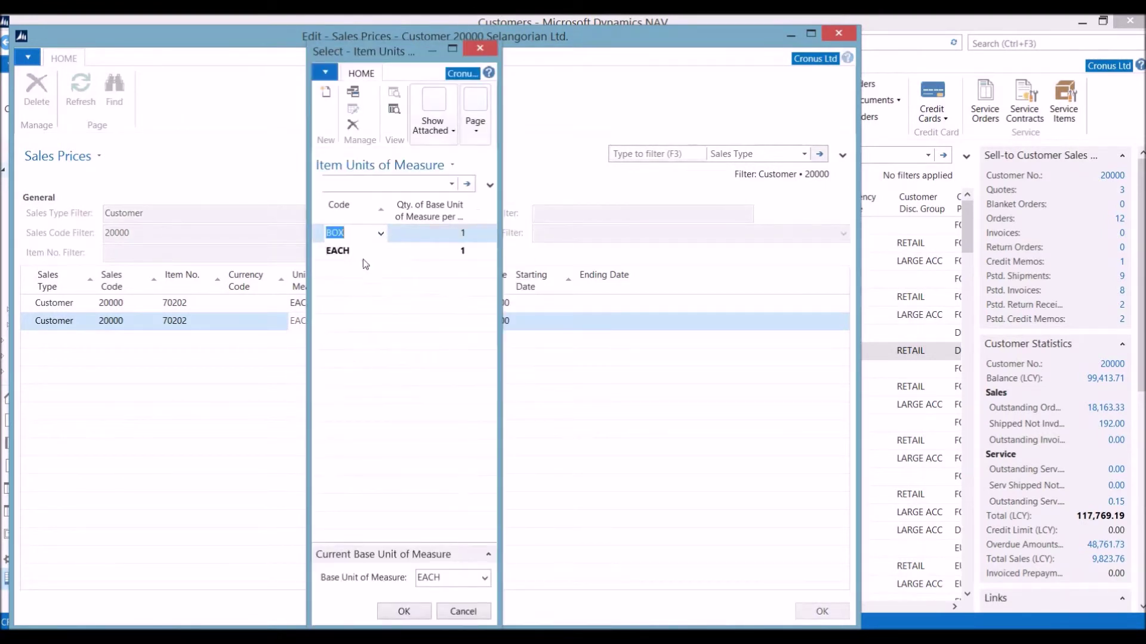
pyautogui.press('Tab')
pyautogui.write('5')
pyautogui.click(404, 611)
# Set the unit price of the BOX sales price line to 80
pyautogui.click(491, 322)
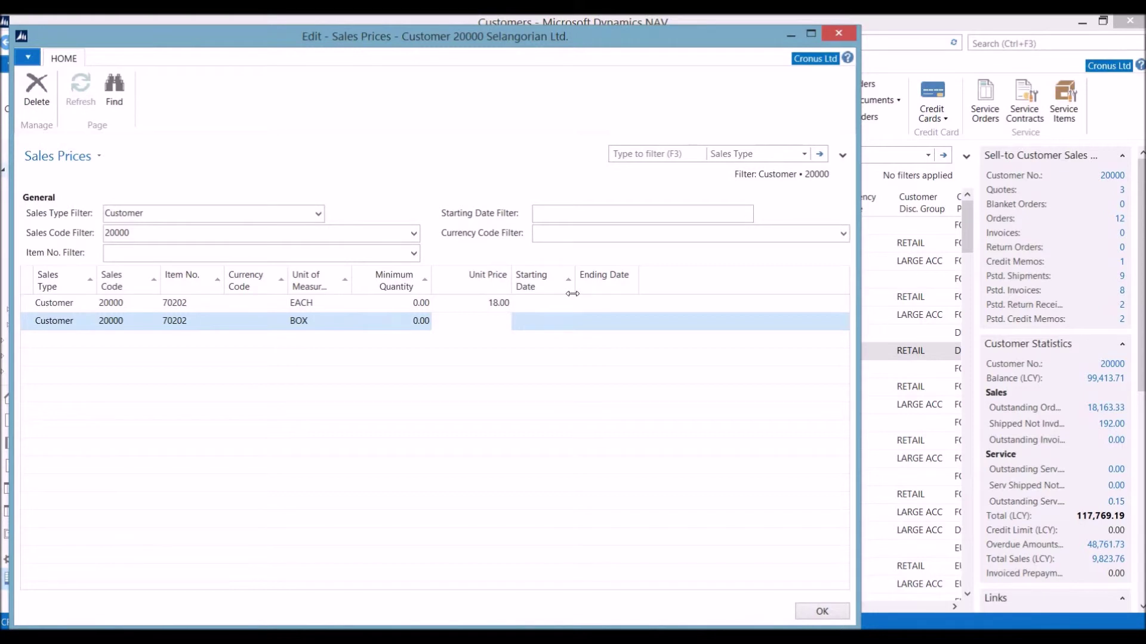
pyautogui.write('80')
pyautogui.press('Tab')
# Add a third sales price line for item 70202 with minimum quantity 25 and unit price 15, and close the sales prices
pyautogui.click(43, 343)
pyautogui.write('70202')
pyautogui.press('Tab')
pyautogui.press('Tab')
pyautogui.press('Tab')
pyautogui.write('25')
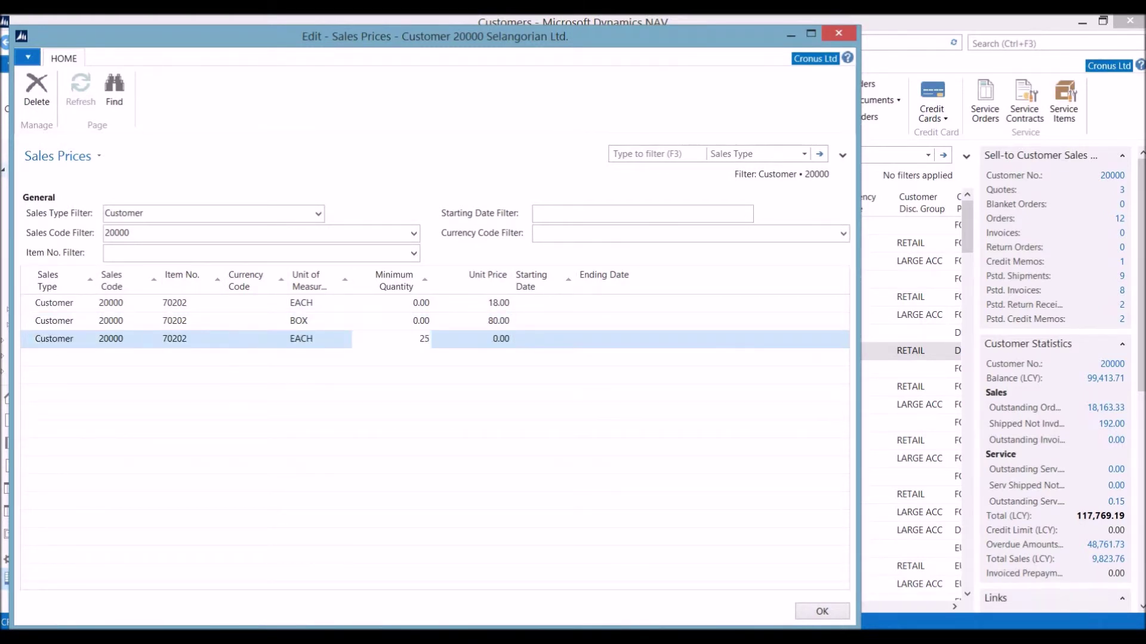
pyautogui.press('Tab')
pyautogui.write('15')
pyautogui.press('Tab')
pyautogui.press('Escape')
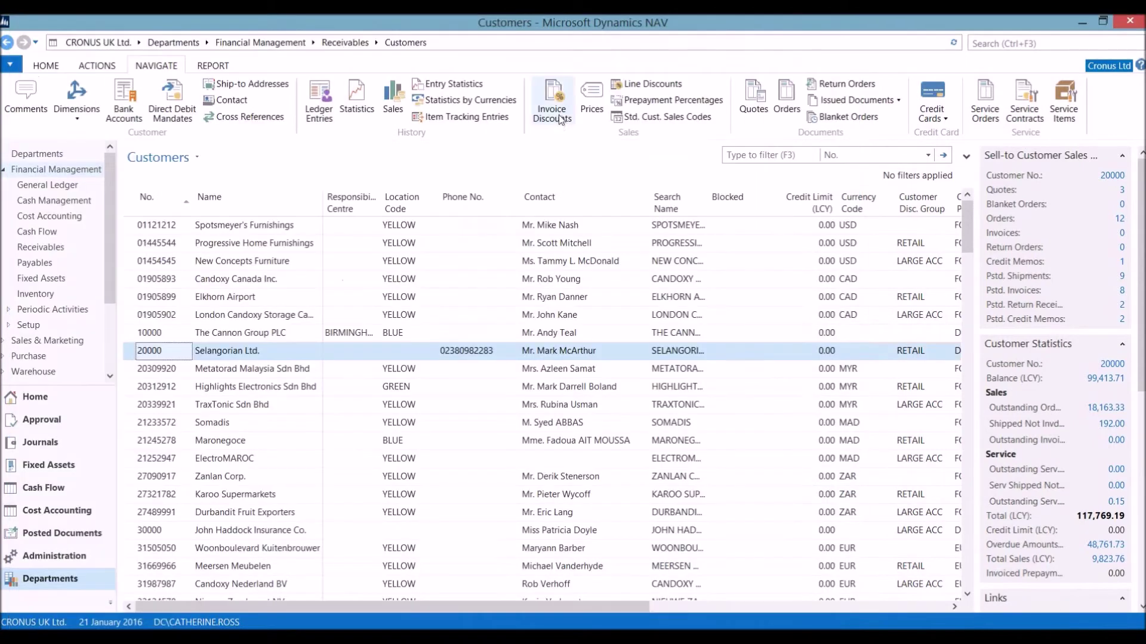
# Open the sales line discounts for customer 20000 and enter a discount line for item 70202
pyautogui.click(656, 86)
pyautogui.press('Tab')
pyautogui.press('Tab')
pyautogui.press('Tab')
pyautogui.write('7020')
pyautogui.click(327, 343)
# Set the line discount for item 70202 to 10% and close the sales line discounts
pyautogui.press('Tab')
pyautogui.press('Tab')
pyautogui.press('Tab')
pyautogui.press('Tab')
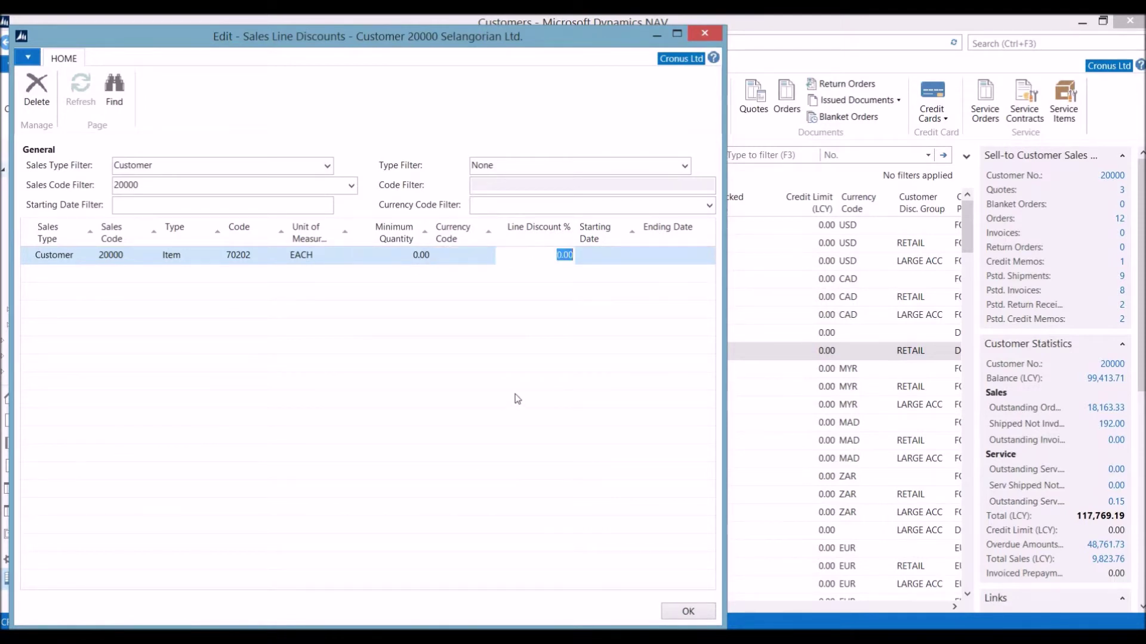
pyautogui.write('10')
pyautogui.press('Tab')
pyautogui.click(680, 612)
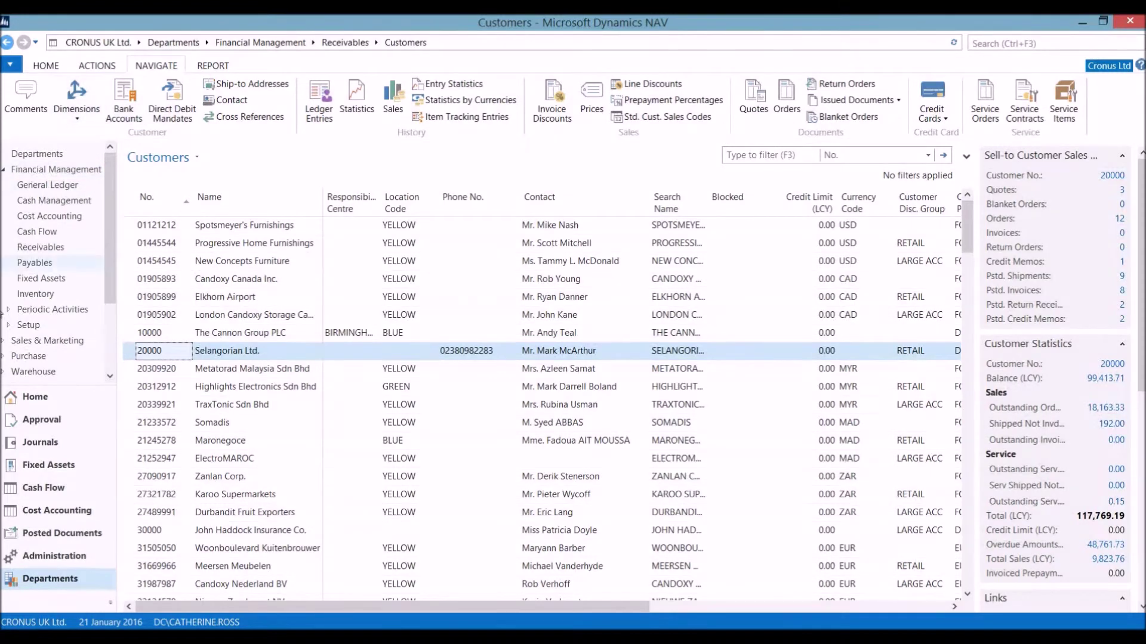
# Open the item list from purchase planning, filter it by number 7020 and open the purchase prices of item 70202
pyautogui.click(28, 356)
pyautogui.click(173, 141)
pyautogui.click(155, 216)
pyautogui.write('7020')
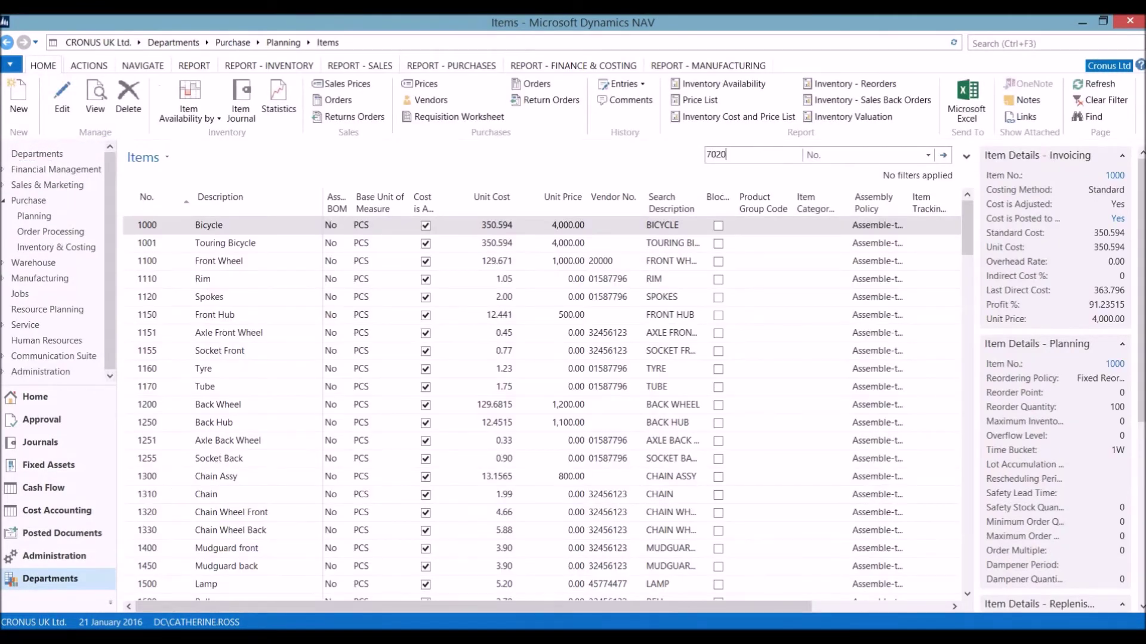
pyautogui.click(213, 262)
pyautogui.click(420, 94)
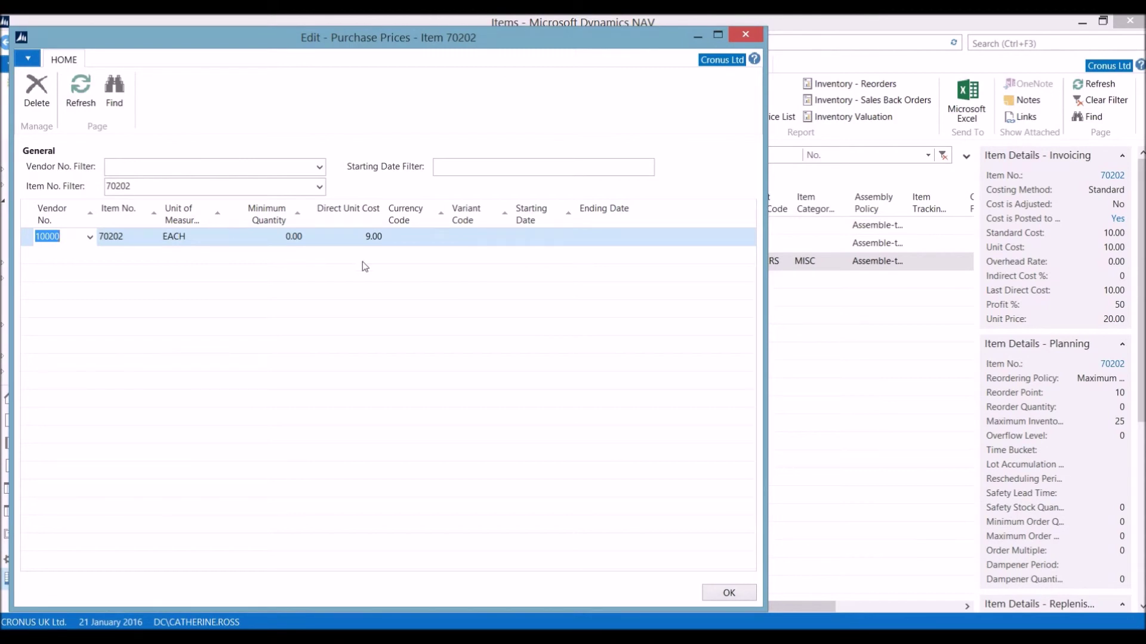
# Add a purchase price line for vendor 20000 with a direct unit cost of 10
pyautogui.click(61, 253)
pyautogui.write('20000')
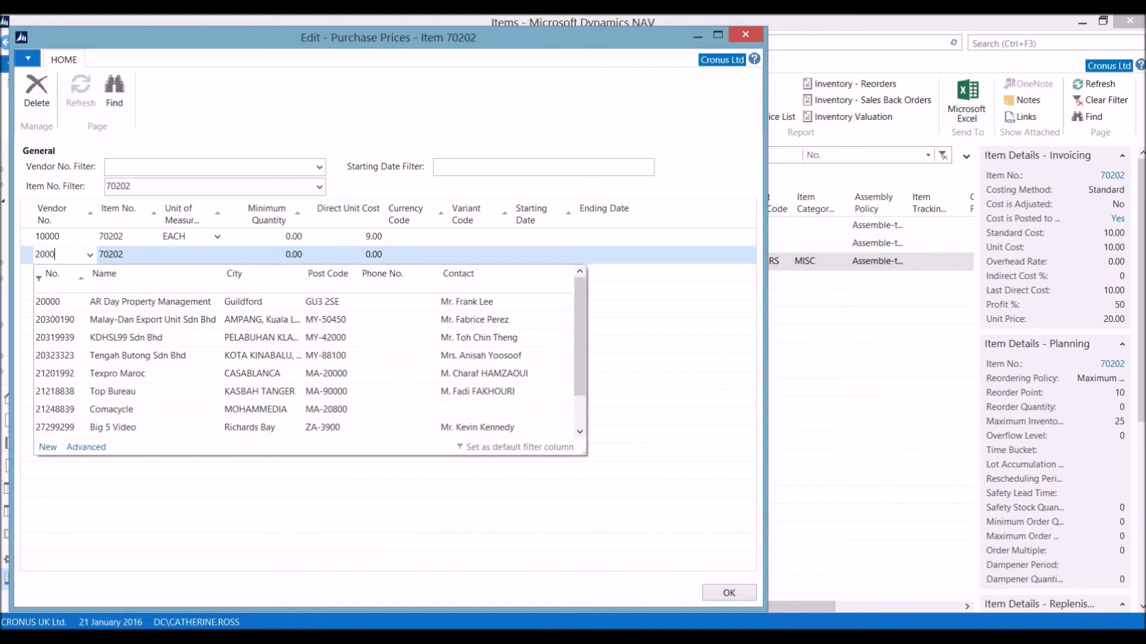
pyautogui.press('Tab')
pyautogui.press('Tab')
pyautogui.press('Tab')
pyautogui.press('Tab')
pyautogui.write('10')
# Set the vendor 20000 purchase price line's currency to EUR and close the purchase prices
pyautogui.press('Tab')
pyautogui.write('eur#')
pyautogui.press('BackSpace')
pyautogui.press('Return')
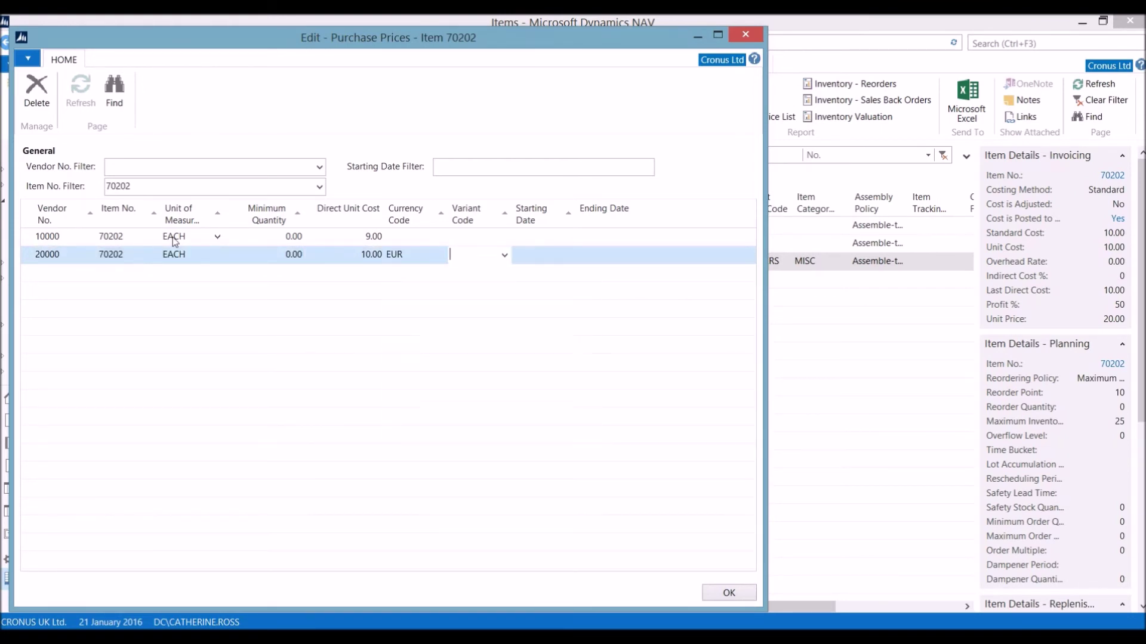
pyautogui.press('Down')
pyautogui.press('Up')
pyautogui.press('Left')
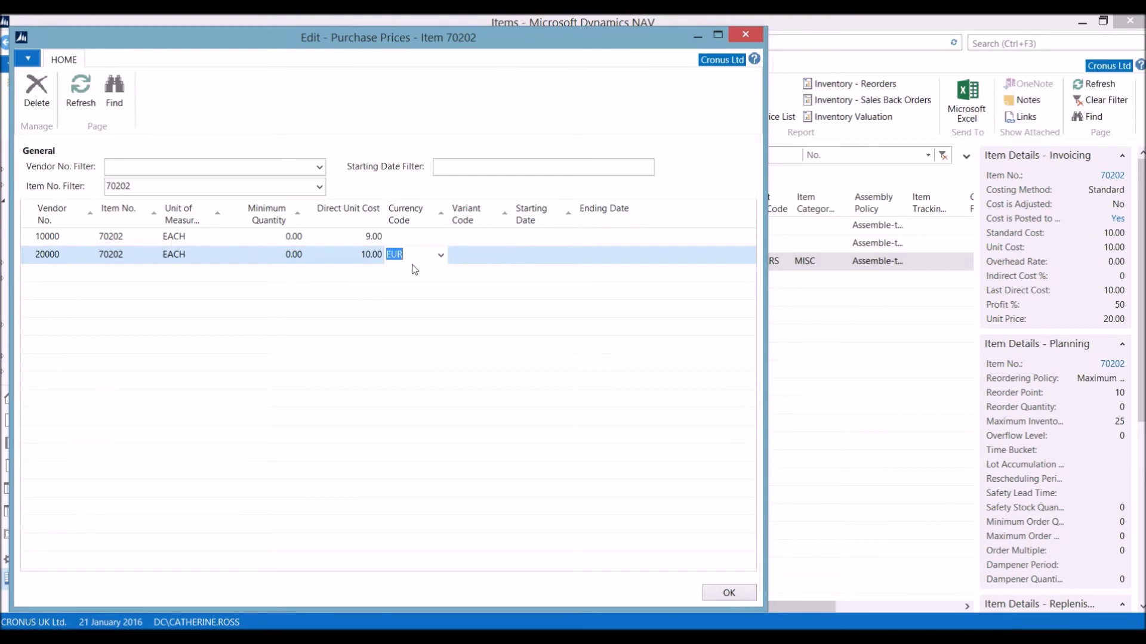
pyautogui.click(725, 592)
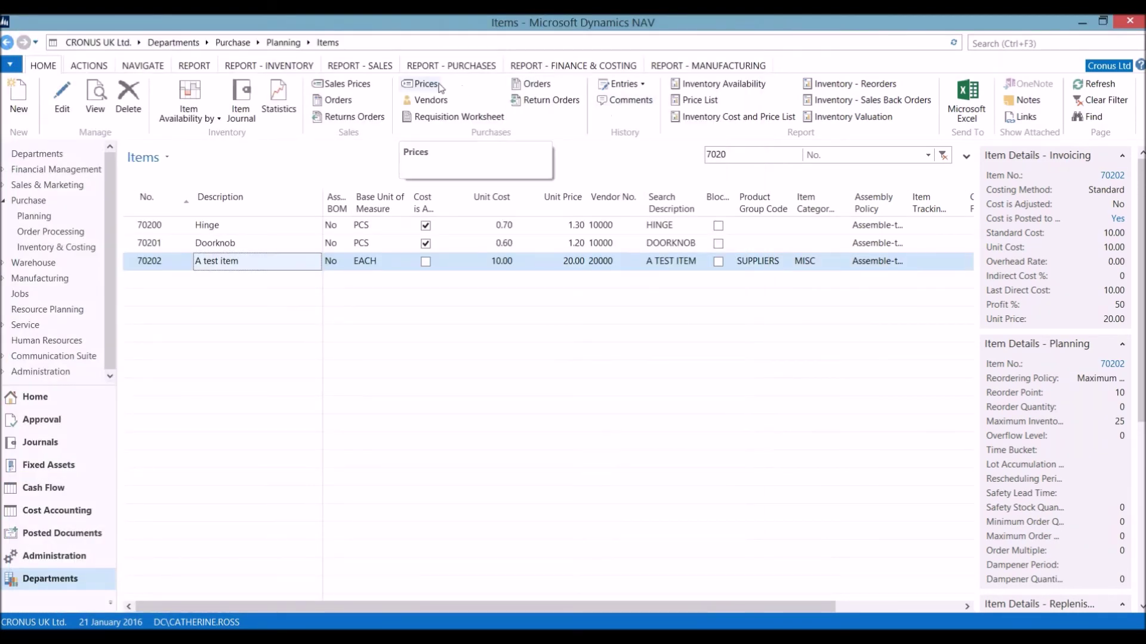
# Open the purchase line discounts of item 70202, review the discount line and close them
pyautogui.click(130, 67)
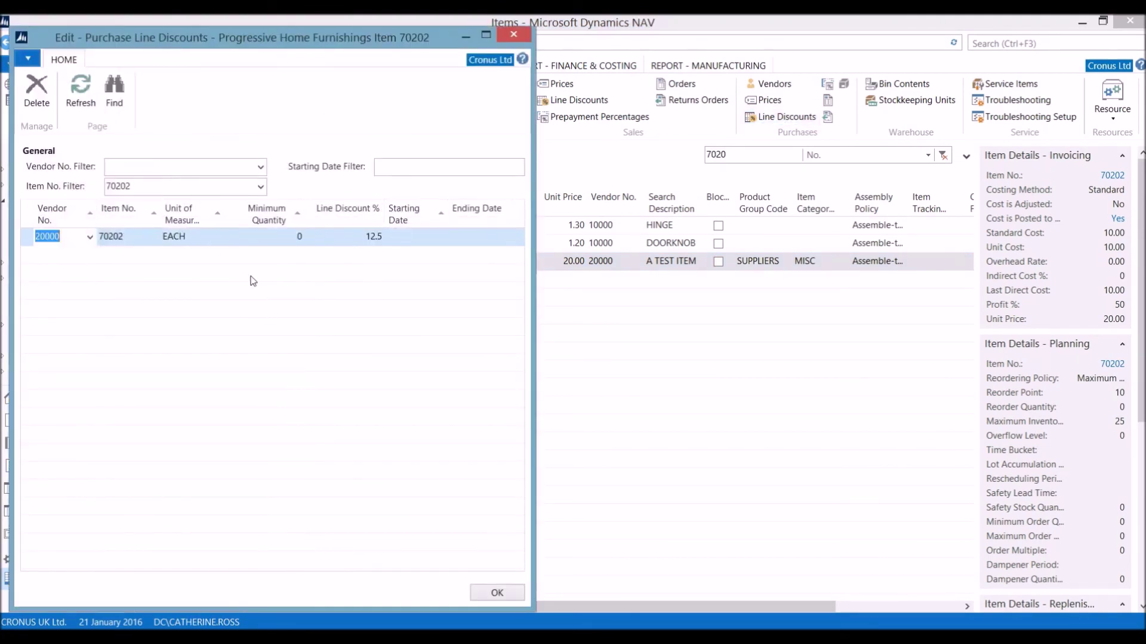
pyautogui.press('Escape')
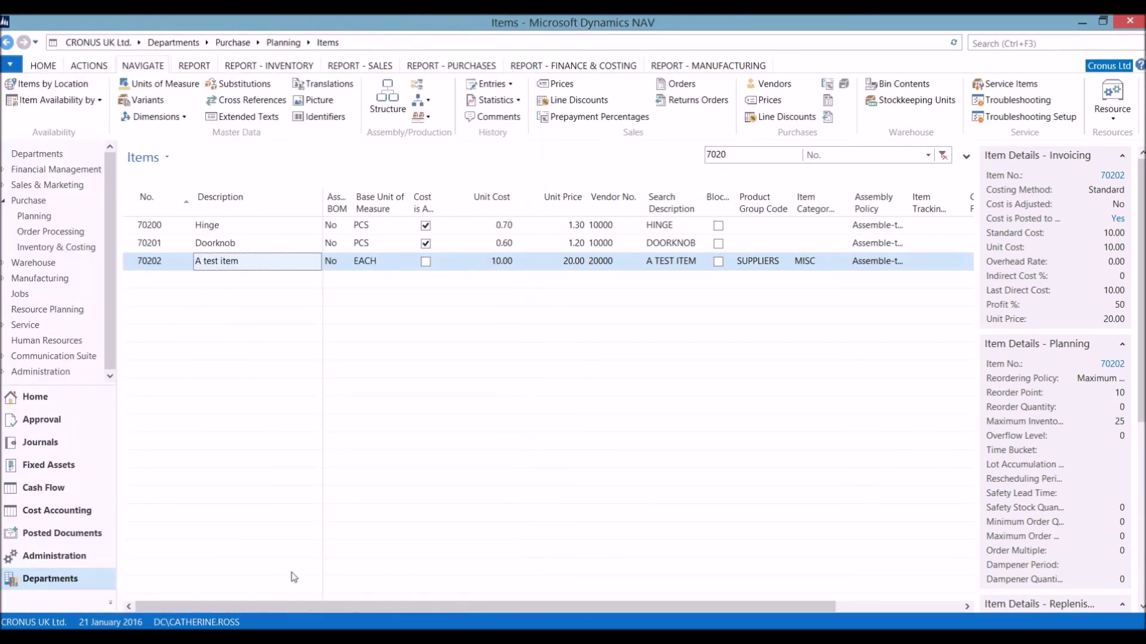